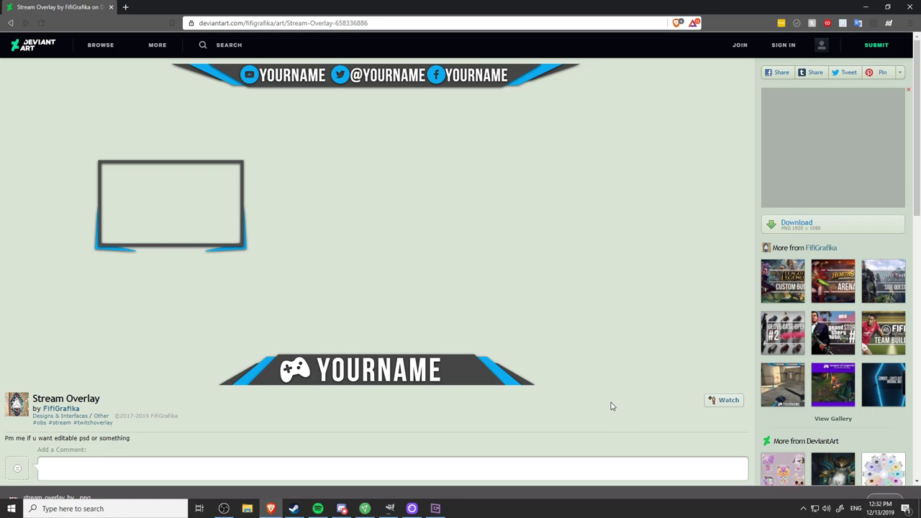
# Step: Switch to GIMP and examine the overlay's top social bar, webcam frame and bottom name bar
pyautogui.hotkey('alt', 'Tab')
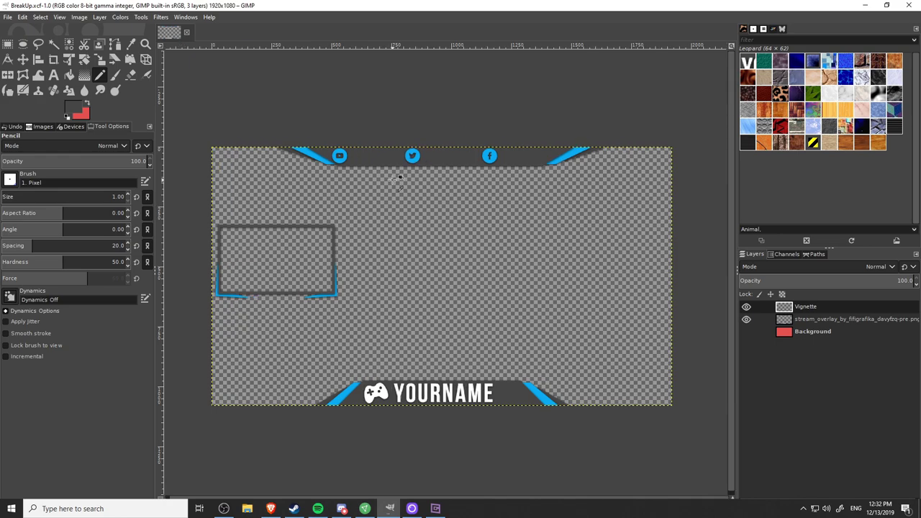
pyautogui.keyDown('ctrl'); pyautogui.scroll(2, 400, 178); pyautogui.keyUp('ctrl')
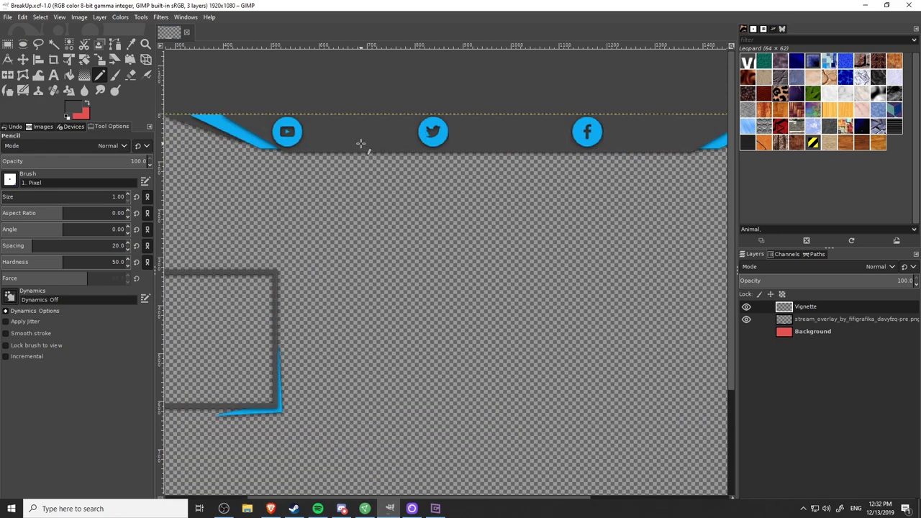
pyautogui.moveTo(360, 144); pyautogui.dragTo(343, 168)
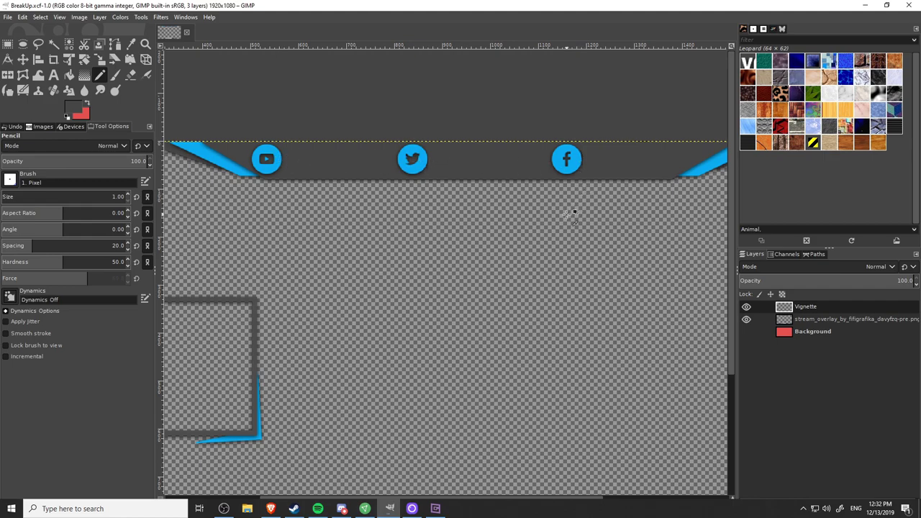
pyautogui.keyDown('ctrl'); pyautogui.scroll(-1, 570, 212); pyautogui.keyUp('ctrl')
pyautogui.scroll(-2, 518, 172)
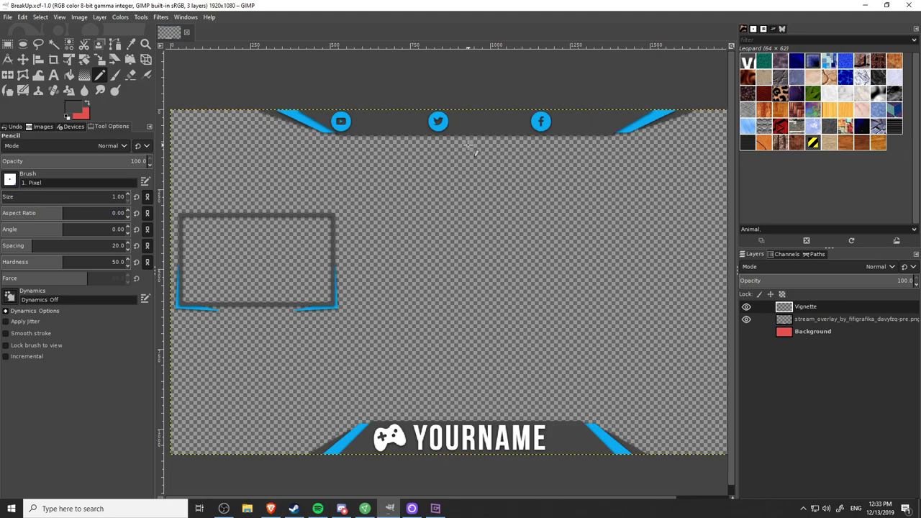
pyautogui.scroll(-2, 478, 164)
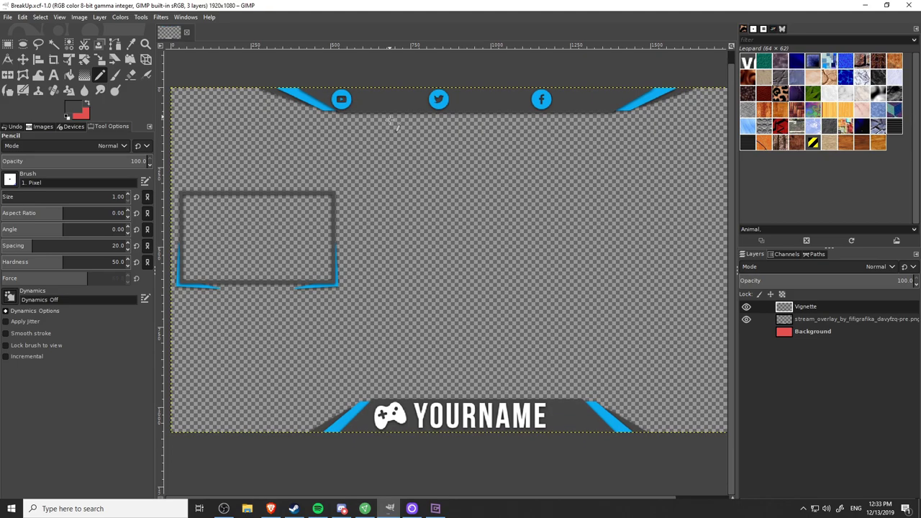
pyautogui.scroll(-5, 506, 306)
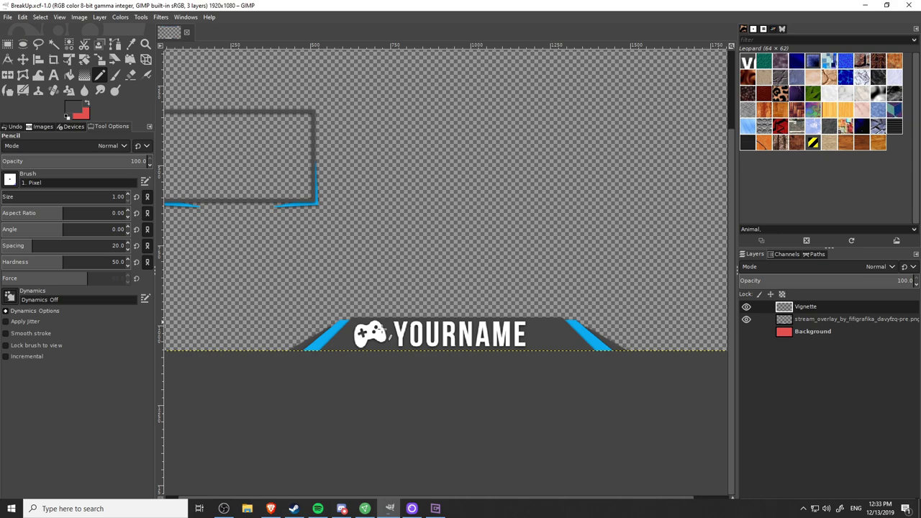
# Step: Outline the YOURNAME text in the bottom bar with a free selection and delete it from the stream_overlay_by_fifigrafika layer
pyautogui.scroll(2, 464, 332)
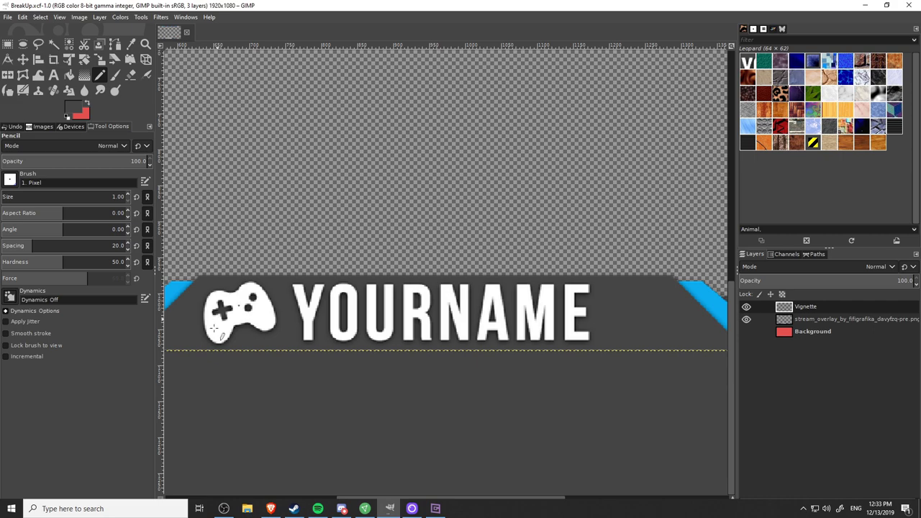
pyautogui.click(7, 45)
pyautogui.click(38, 44)
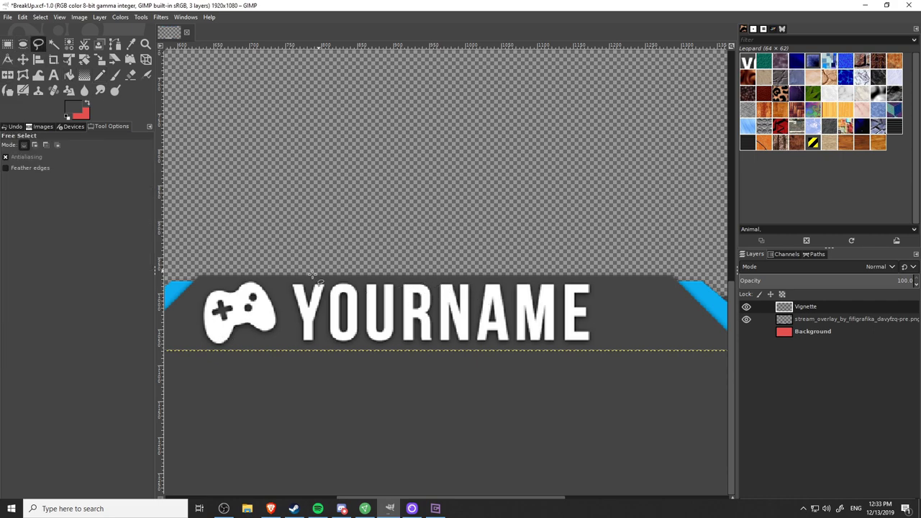
pyautogui.moveTo(283, 282)
pyautogui.mouseDown()
pyautogui.moveTo(310, 348)
pyautogui.moveTo(498, 346)
pyautogui.moveTo(524, 283)
pyautogui.moveTo(292, 280)
pyautogui.mouseUp()
pyautogui.press('Return')
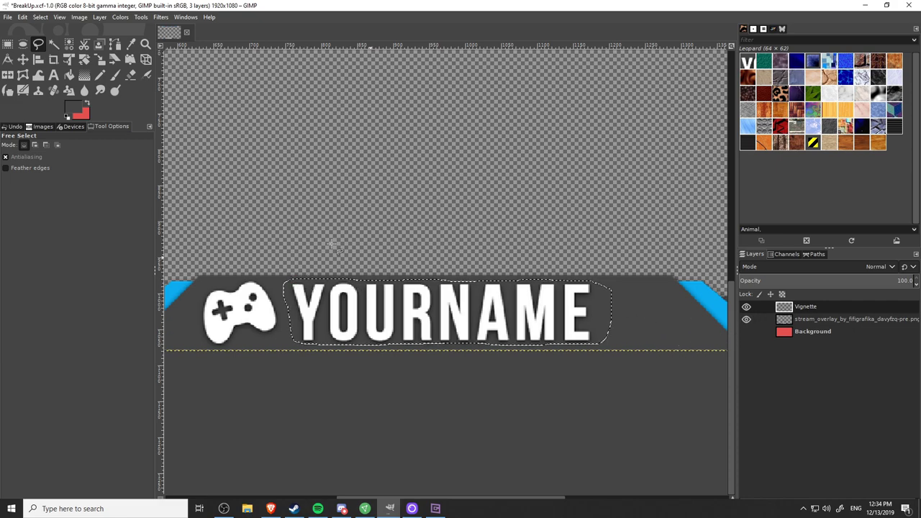
pyautogui.click(69, 74)
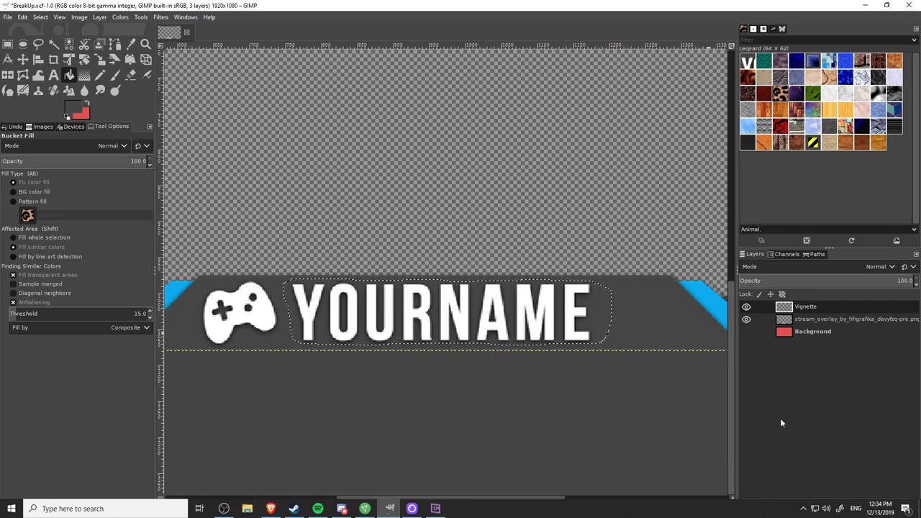
pyautogui.press('pagedown')
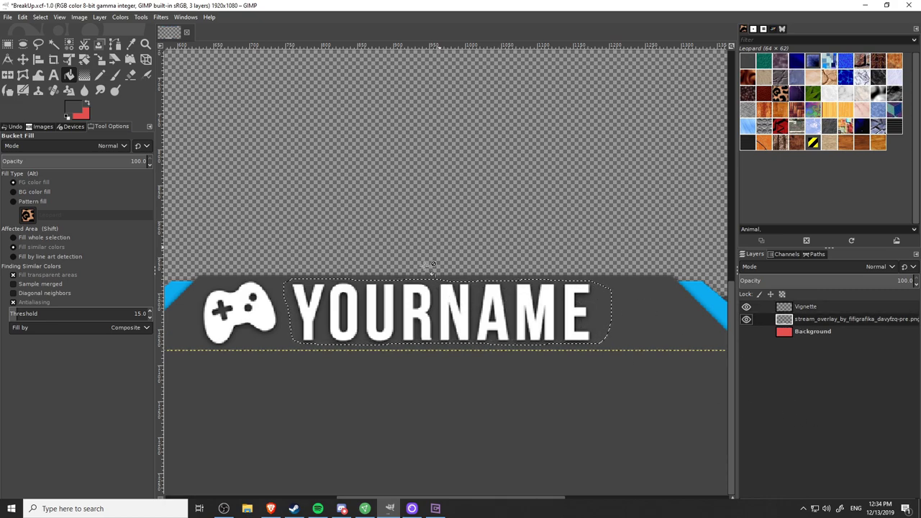
pyautogui.press('Delete')
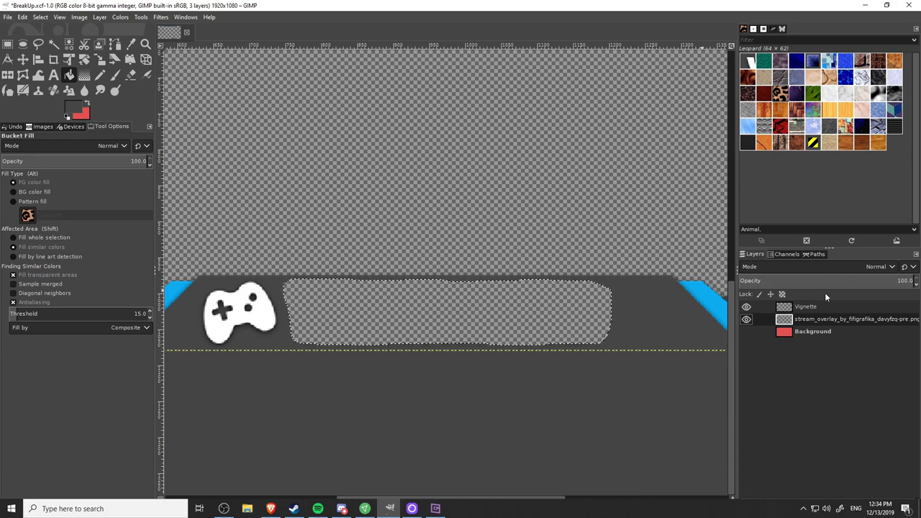
# Step: Turn off antialiasing for Bucket Fill and fill the cleared text area with the dark grey foreground color
pyautogui.click(21, 302)
pyautogui.scroll(1, 285, 309)
pyautogui.scroll(4, 285, 310)
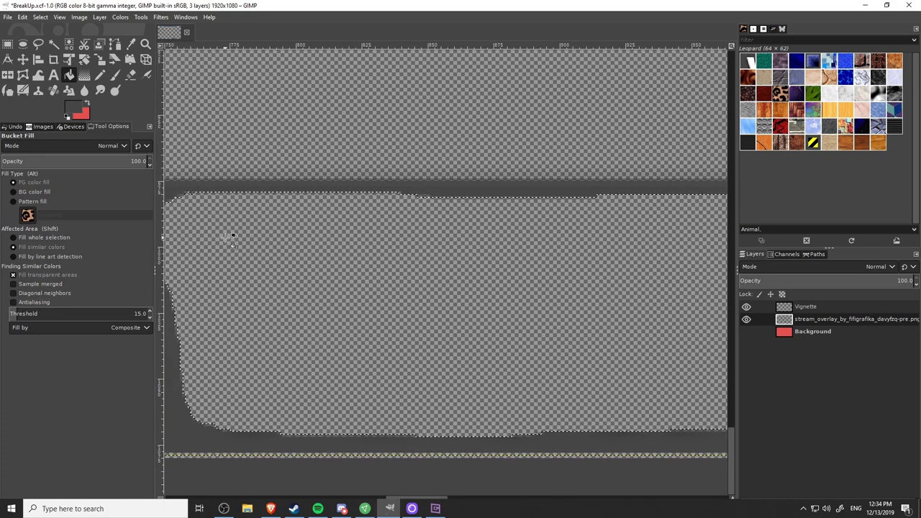
pyautogui.click(231, 237)
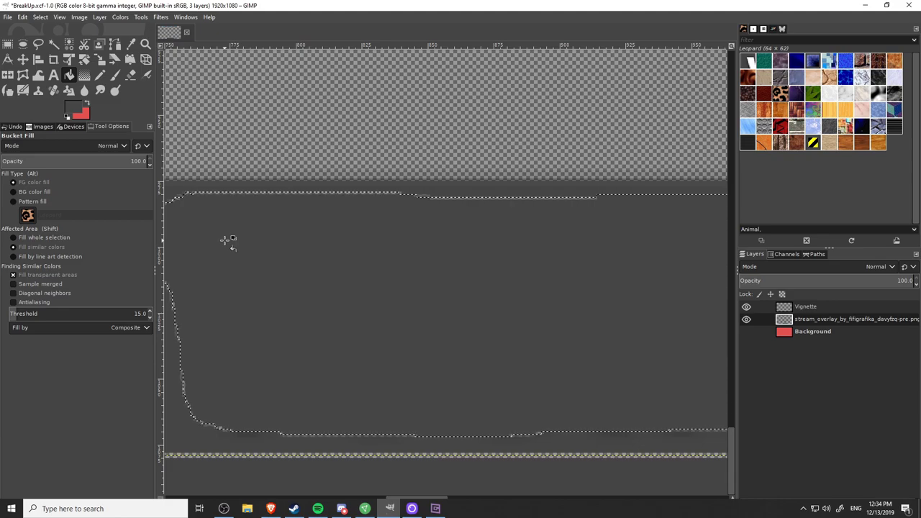
pyautogui.hscroll(-3, 294, 241)
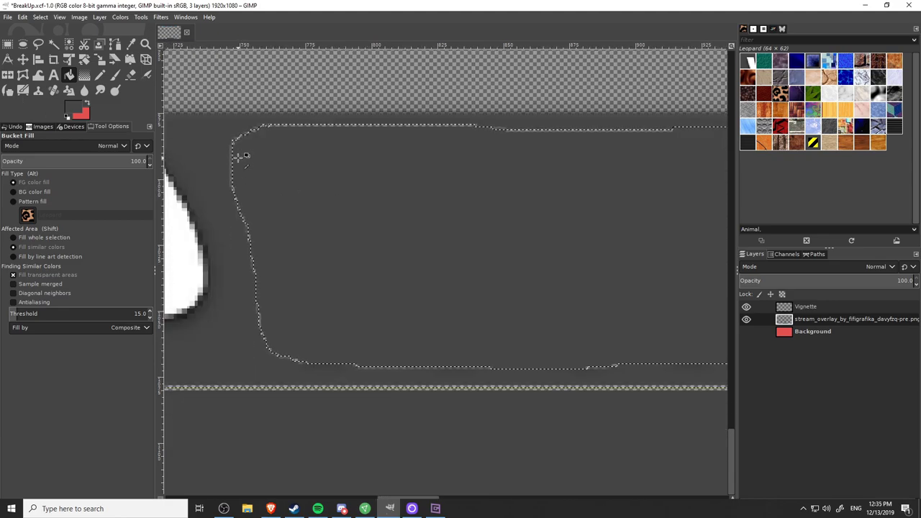
pyautogui.scroll(2, 240, 158)
pyautogui.hscroll(-1, 317, 202)
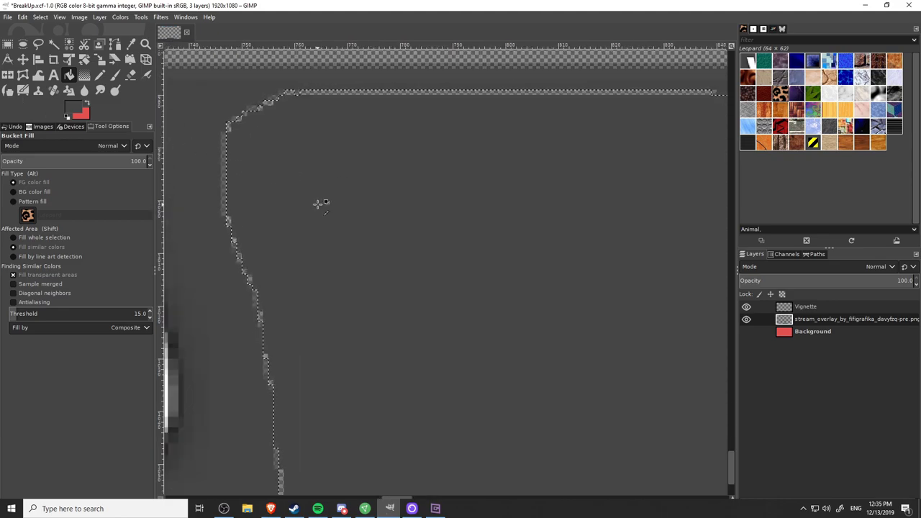
pyautogui.scroll(-1, 316, 201)
pyautogui.hscroll(1, 331, 193)
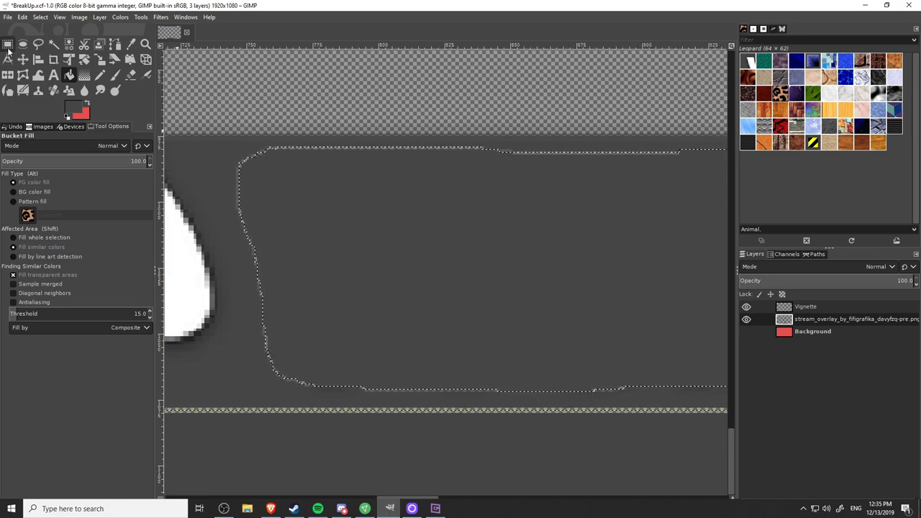
# Step: Clear the selection and paint over the fill's left seam with the Paintbrush at size 8 and hardness 100
pyautogui.press('r')
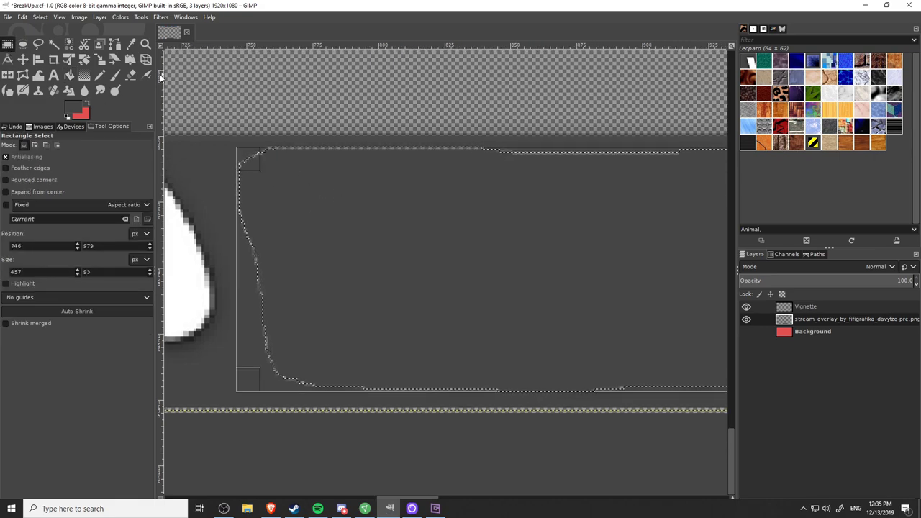
pyautogui.click(209, 150)
pyautogui.click(116, 76)
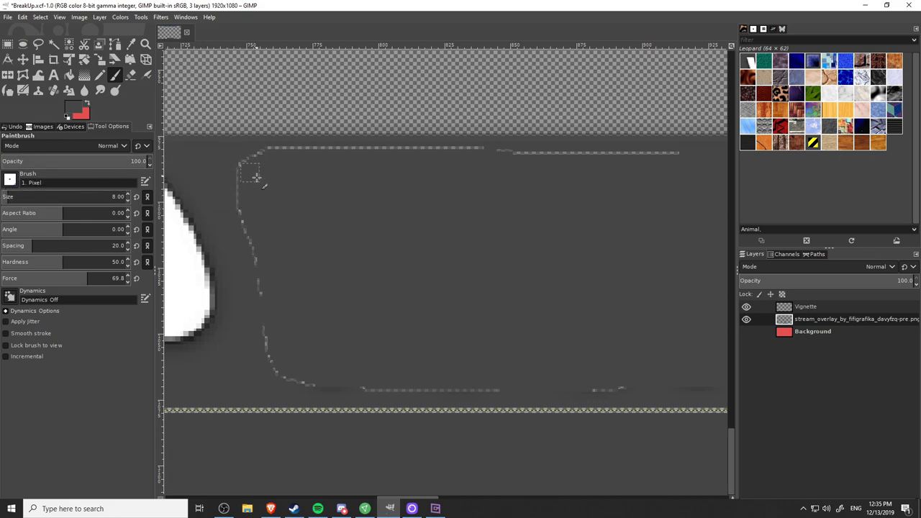
pyautogui.moveTo(238, 165)
pyautogui.mouseDown()
pyautogui.moveTo(263, 255)
pyautogui.moveTo(252, 250)
pyautogui.mouseUp()
pyautogui.moveTo(100, 261)
pyautogui.mouseDown()
pyautogui.moveTo(216, 262)
pyautogui.moveTo(271, 279)
pyautogui.moveTo(264, 341)
pyautogui.mouseUp()
pyautogui.hscroll(1, 319, 156)
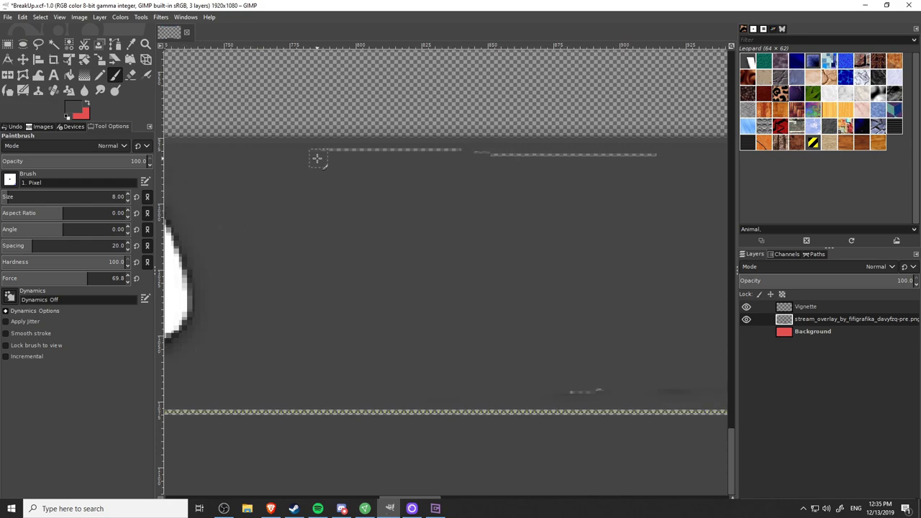
# Step: Paint over the remaining dashed seam along the upper edge of the filled area in dark grey
pyautogui.moveTo(319, 156)
pyautogui.mouseDown()
pyautogui.moveTo(298, 156)
pyautogui.moveTo(551, 156)
pyautogui.mouseUp()
pyautogui.hscroll(6, 432, 201)
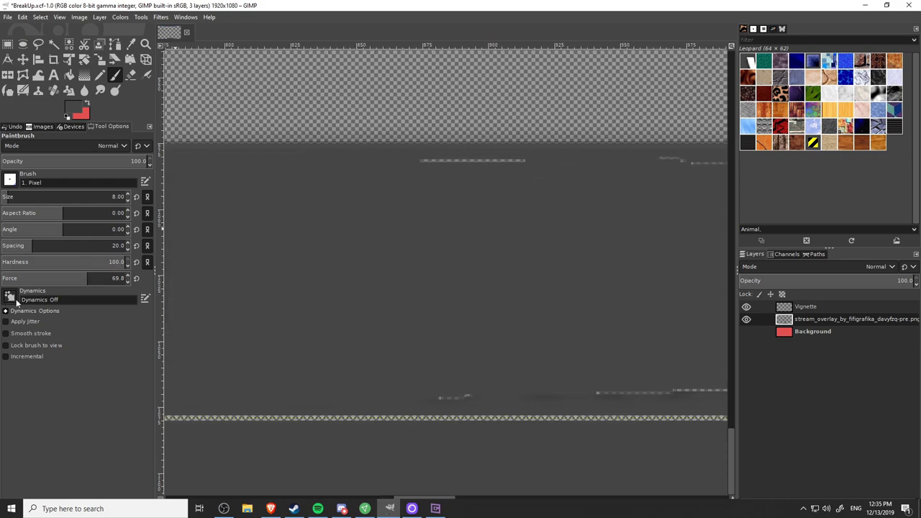
pyautogui.hscroll(1, 434, 225)
pyautogui.hscroll(-3, 434, 225)
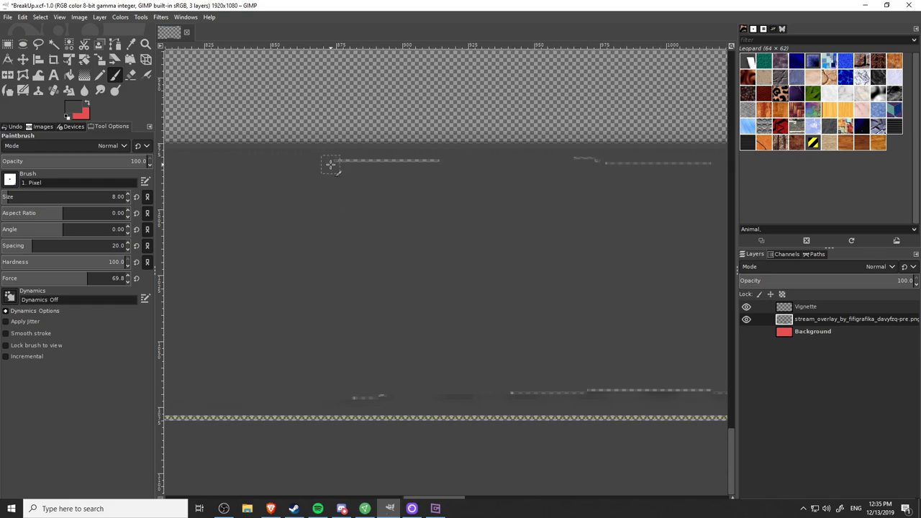
pyautogui.moveTo(329, 165)
pyautogui.mouseDown()
pyautogui.moveTo(503, 165)
pyautogui.moveTo(657, 381)
pyautogui.moveTo(619, 393)
pyautogui.moveTo(401, 392)
pyautogui.mouseUp()
pyautogui.hscroll(15, 504, 165)
pyautogui.hscroll(10, 428, 171)
pyautogui.scroll(-1, 402, 393)
pyautogui.hscroll(-5, 402, 393)
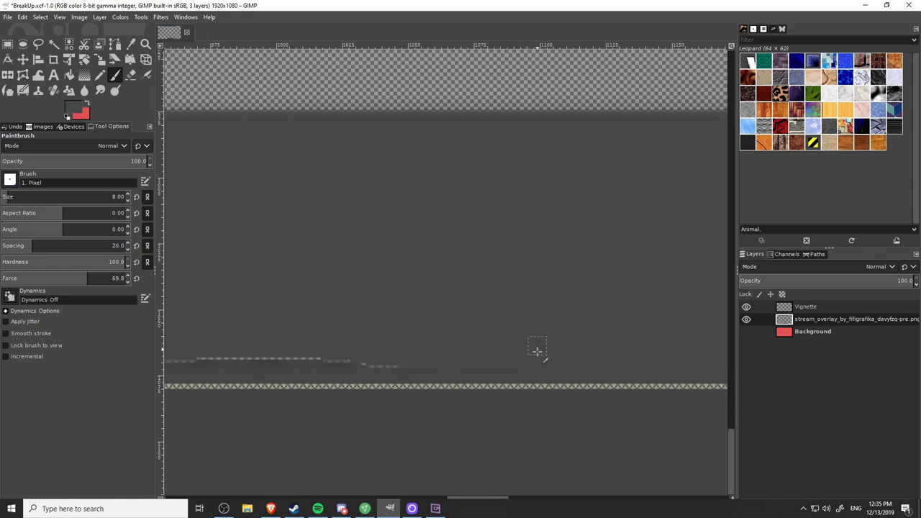
# Step: Paint over the remaining dashed seam along the lower edge of the bottom bar's filled area in dark grey
pyautogui.moveTo(537, 353)
pyautogui.mouseDown()
pyautogui.moveTo(492, 364)
pyautogui.moveTo(367, 364)
pyautogui.mouseUp()
pyautogui.hscroll(-5, 367, 364)
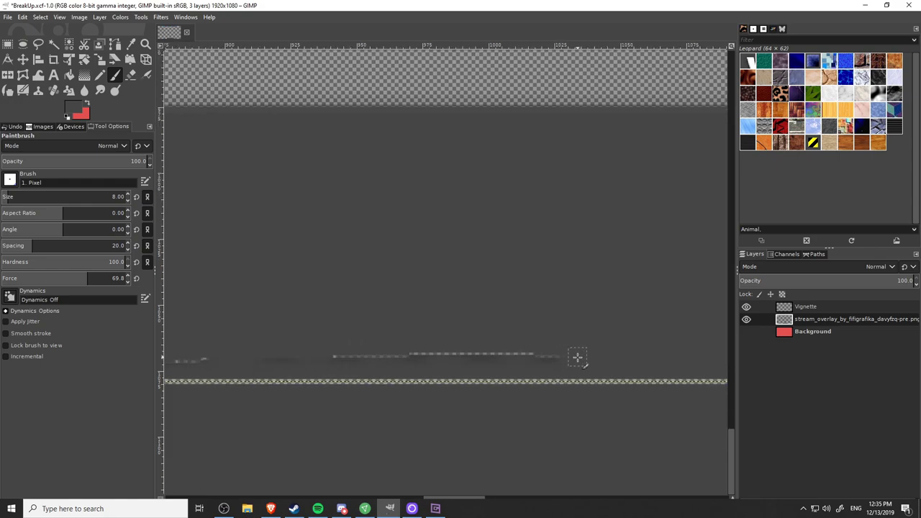
pyautogui.moveTo(578, 355); pyautogui.dragTo(273, 357)
pyautogui.hscroll(-5, 273, 358)
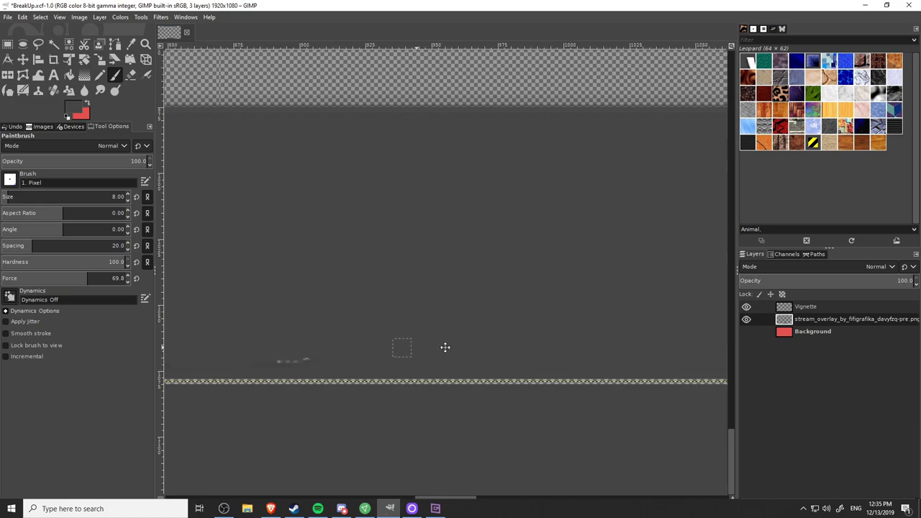
pyautogui.moveTo(547, 353); pyautogui.dragTo(469, 352)
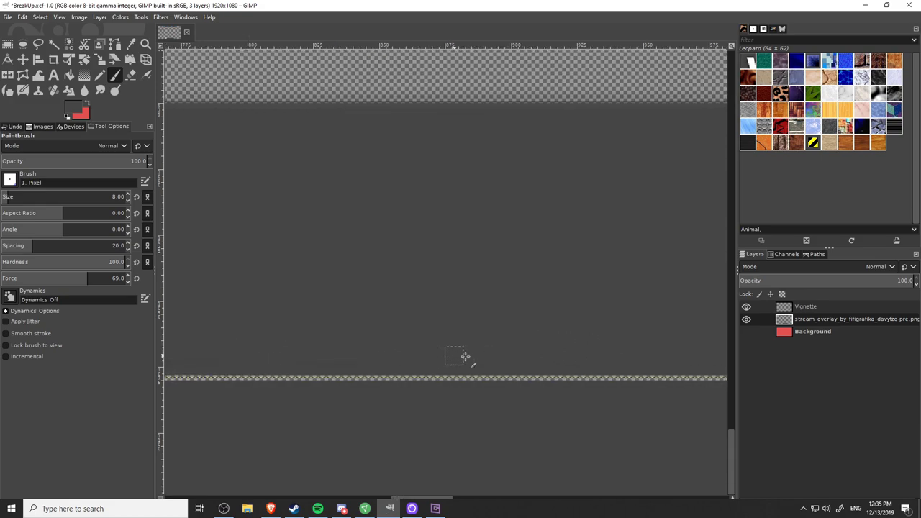
pyautogui.scroll(-2, 416, 346)
pyautogui.scroll(-4, 392, 270)
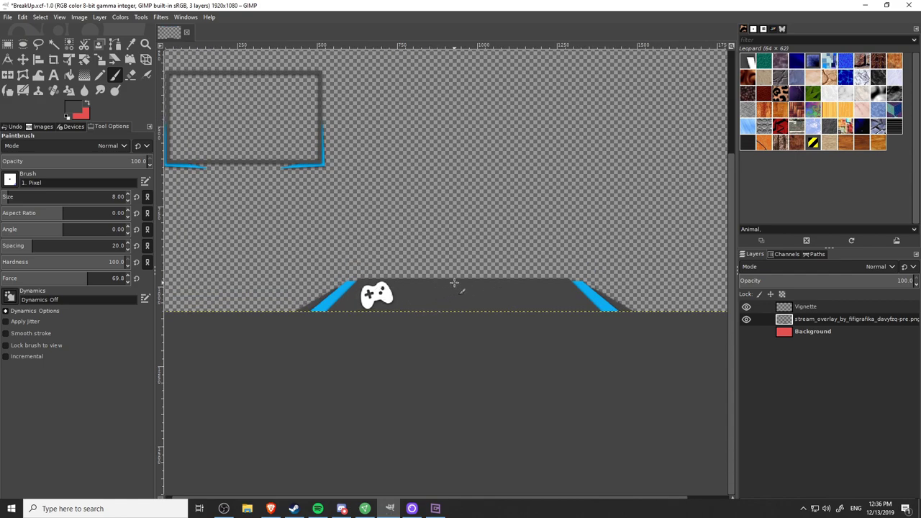
pyautogui.scroll(-2, 454, 283)
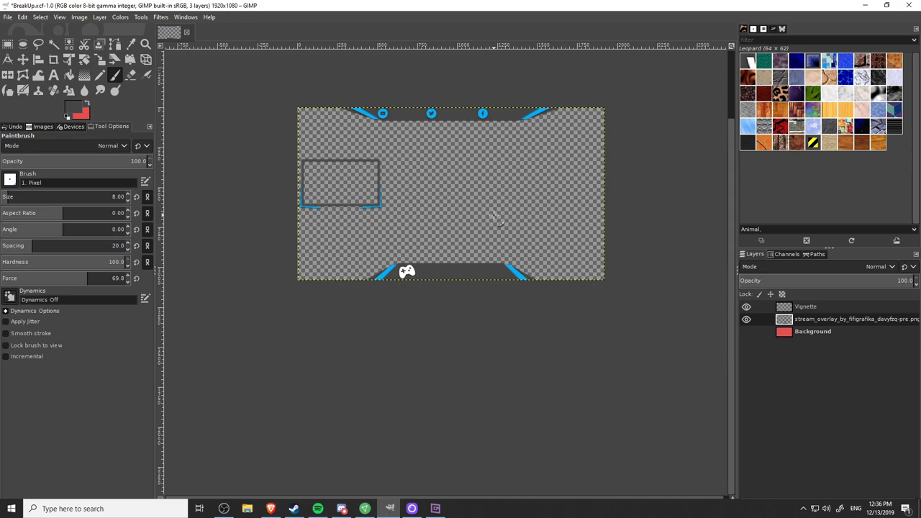
pyautogui.scroll(1, 495, 218)
pyautogui.scroll(2, 508, 220)
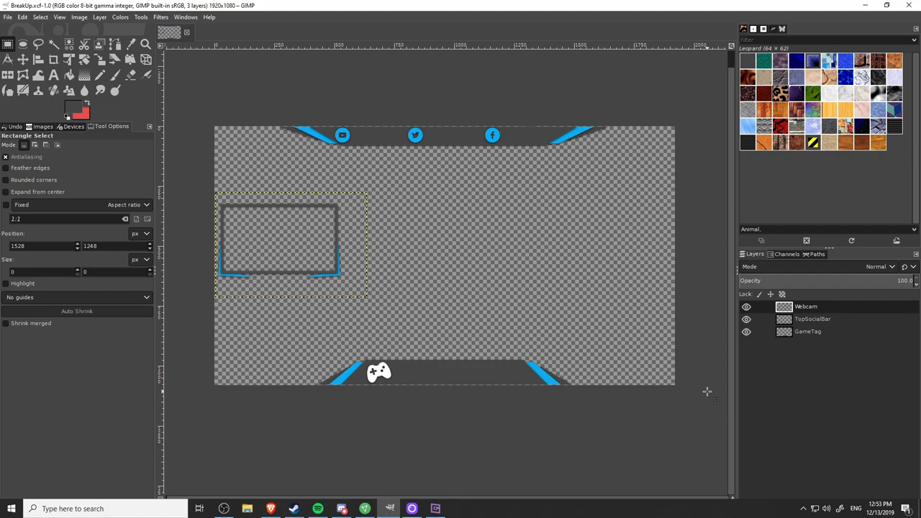
# Step: Try a rectangular selection of about 1396 × 142 px around the top social bar and clear it
pyautogui.moveTo(277, 118); pyautogui.dragTo(611, 153)
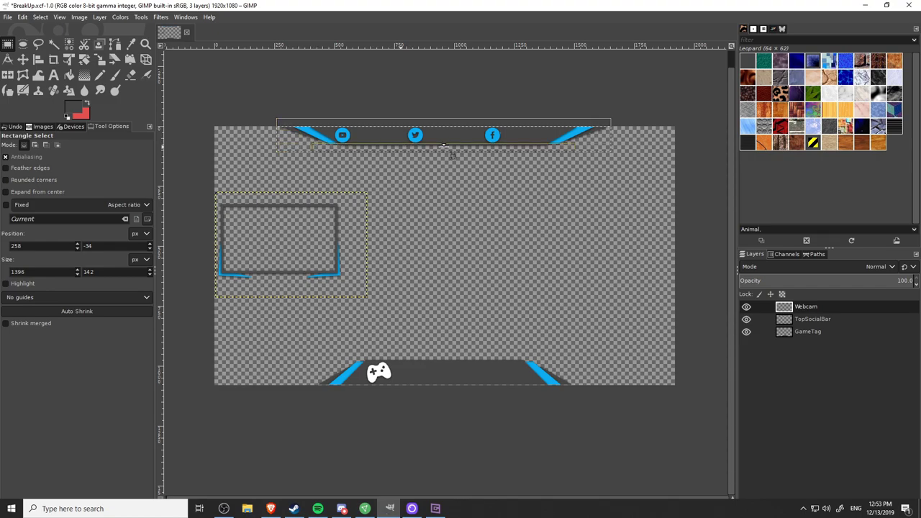
pyautogui.click(644, 154)
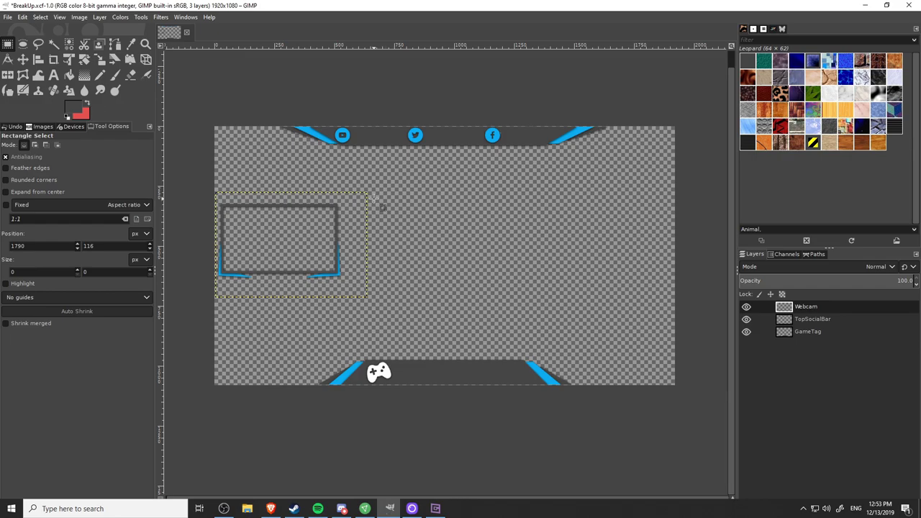
# Step: Draw a rectangular selection of about 538 × 336 px around the webcam frame, flush with the canvas's left edge
pyautogui.moveTo(384, 208); pyautogui.dragTo(461, 191)
pyautogui.scroll(3, 347, 183)
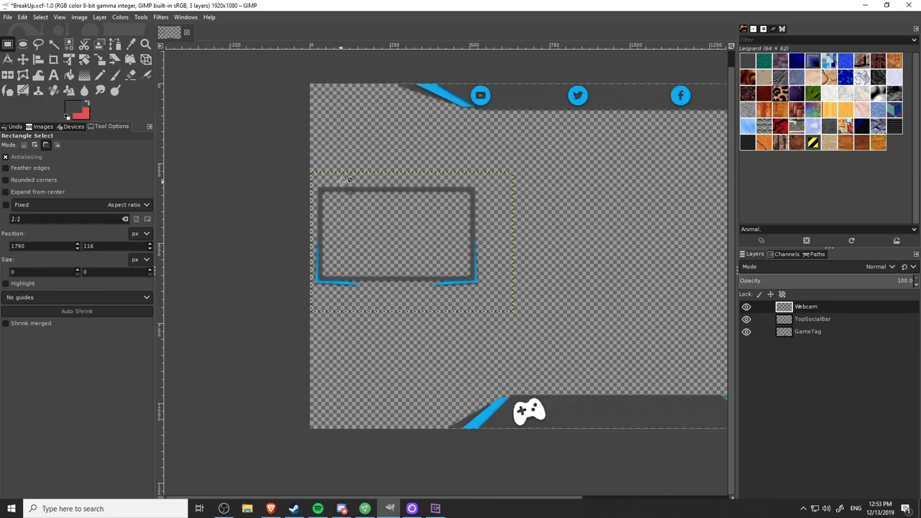
pyautogui.scroll(1, 347, 184)
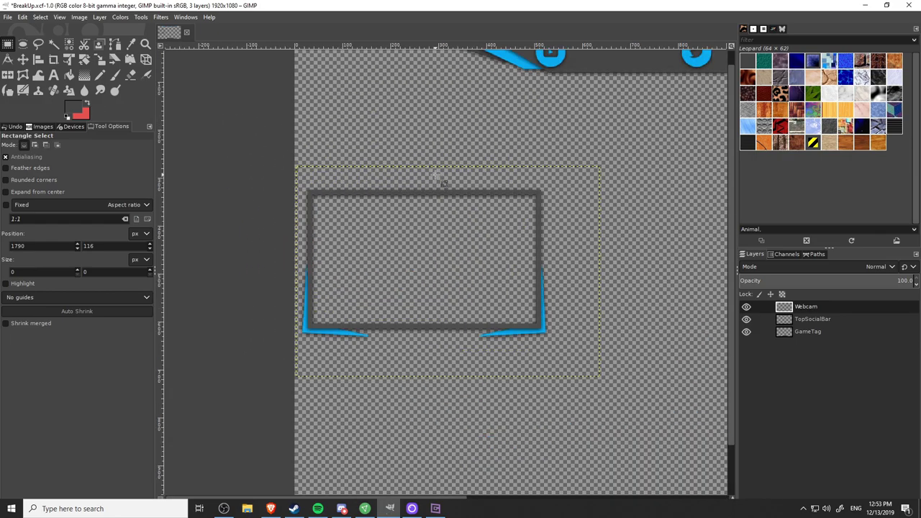
pyautogui.moveTo(318, 179); pyautogui.dragTo(528, 330)
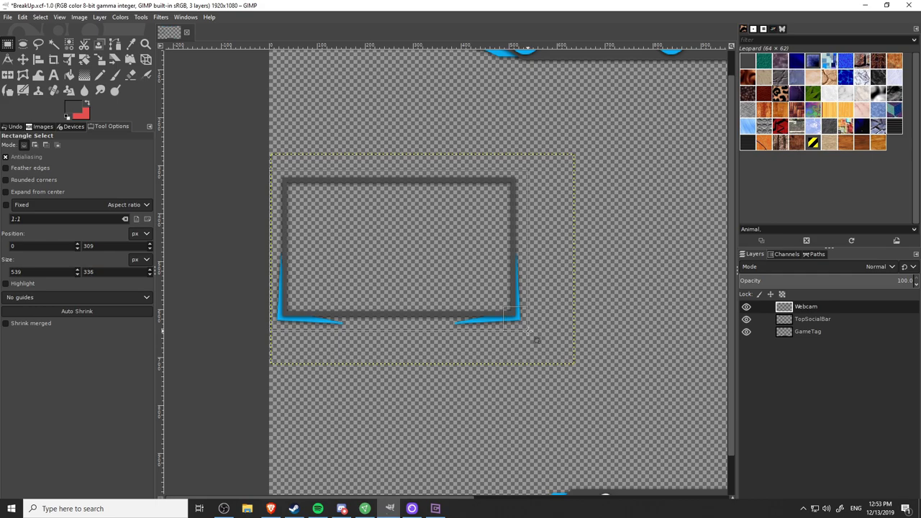
pyautogui.moveTo(527, 331); pyautogui.dragTo(530, 334)
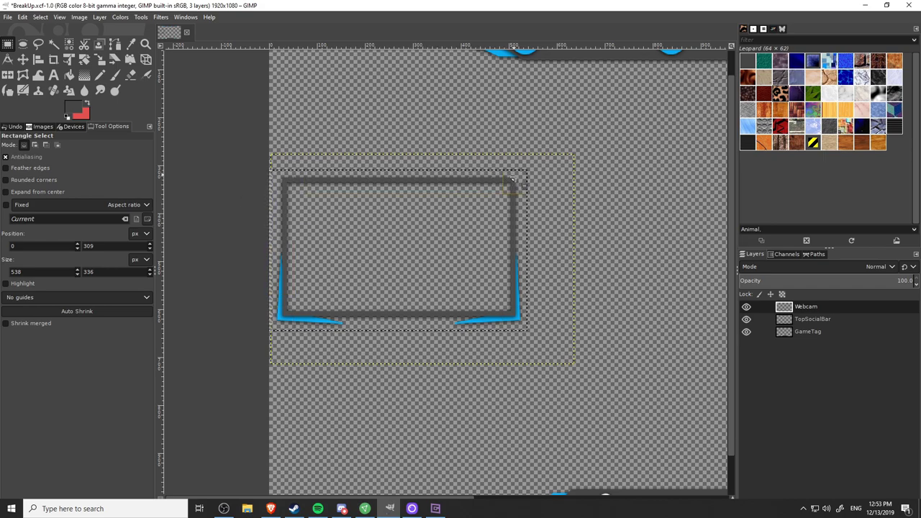
# Step: Fit the canvas to the webcam frame selection and export the result to the Desktop as Webcam.png
pyautogui.click(79, 17)
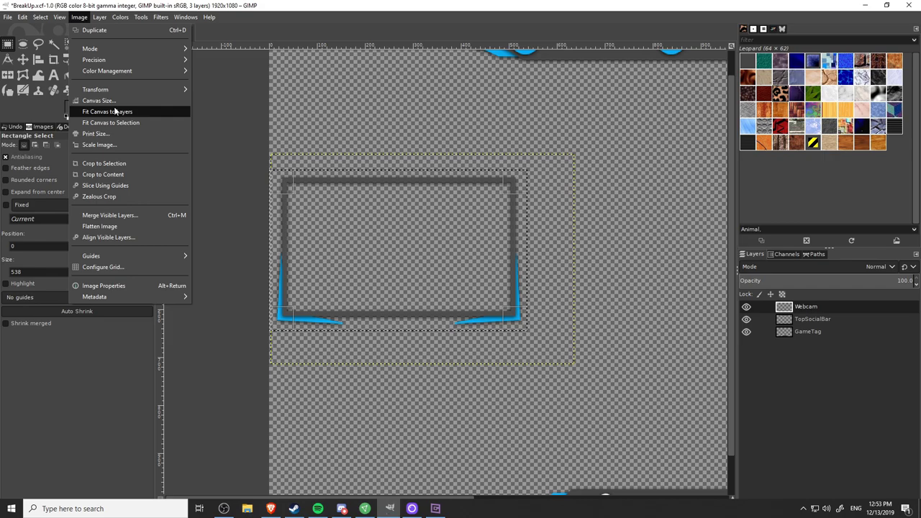
pyautogui.click(116, 119)
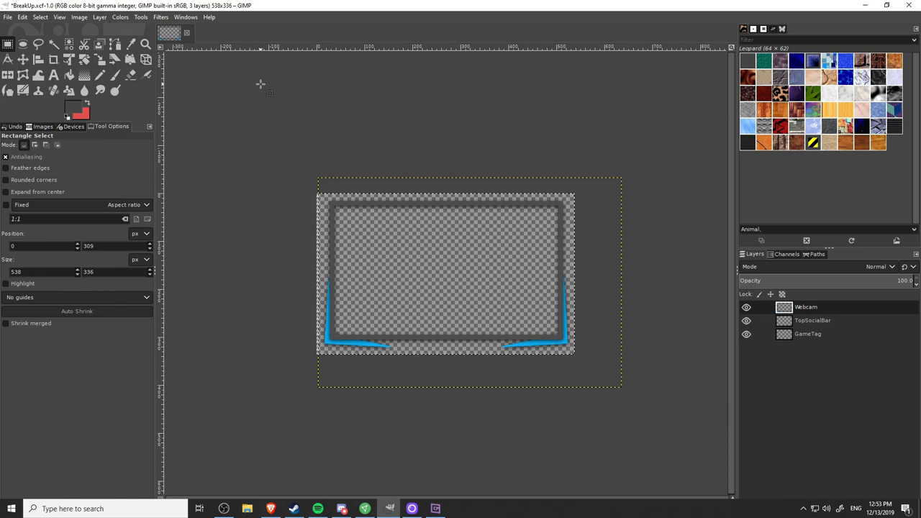
pyautogui.click(7, 17)
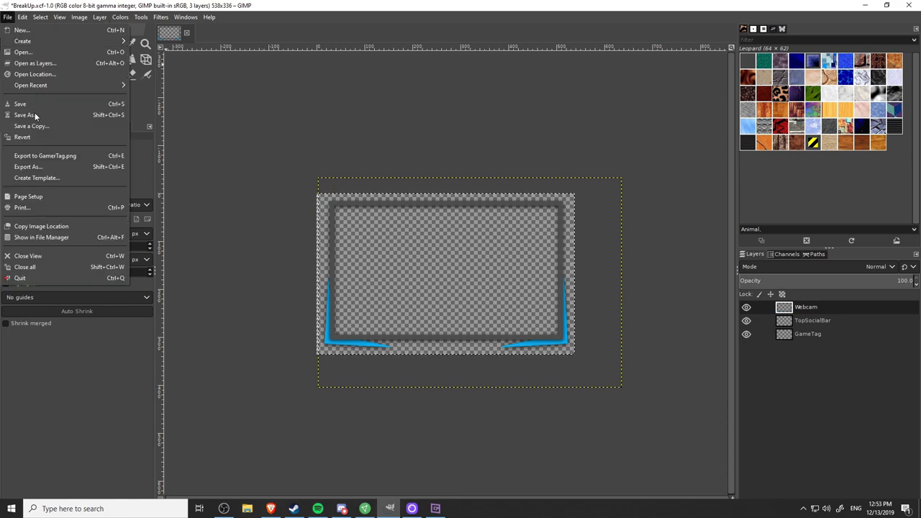
pyautogui.click(76, 170)
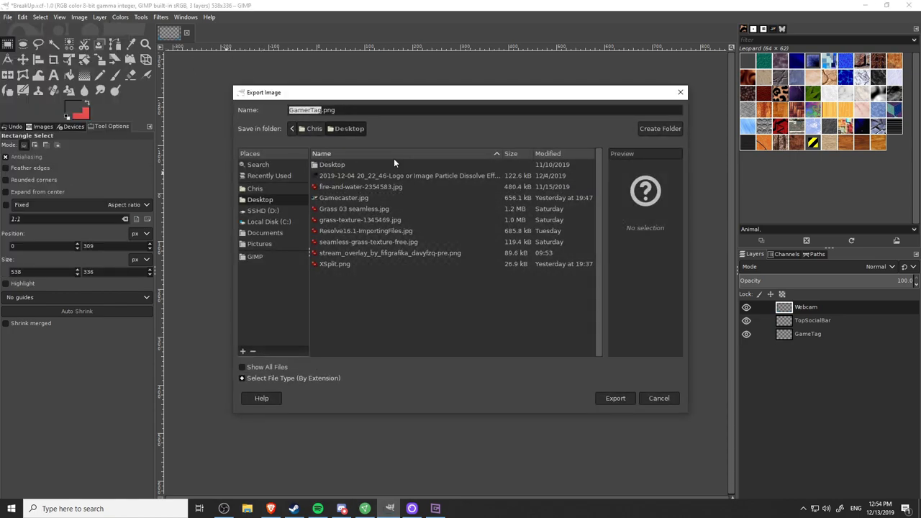
pyautogui.write('Webcam')
pyautogui.click(616, 398)
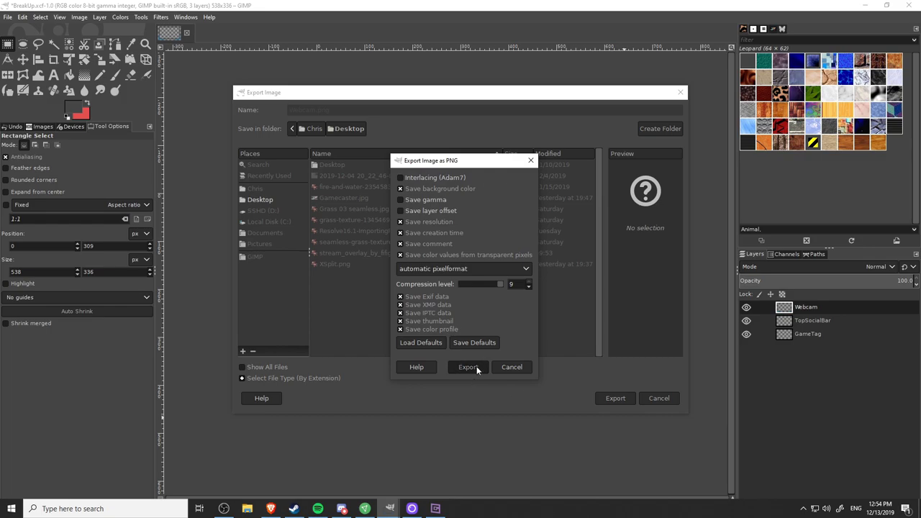
pyautogui.click(468, 367)
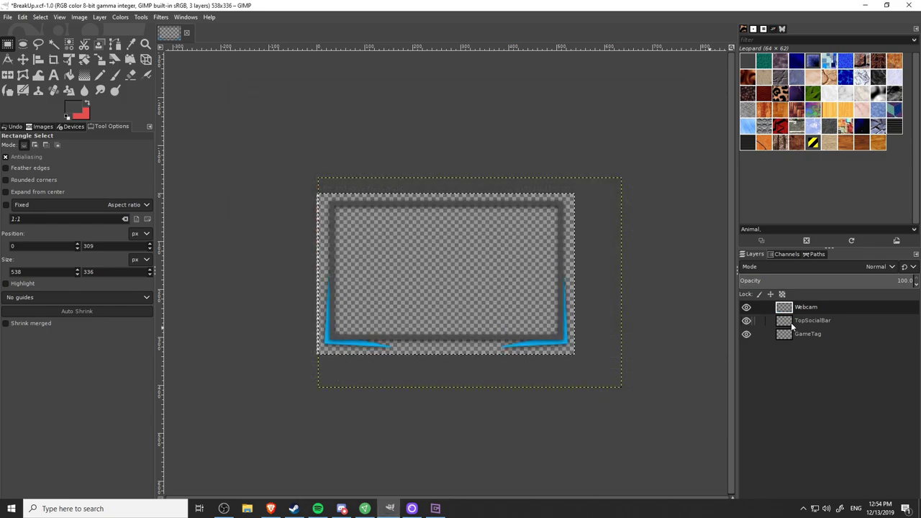
# Step: Undo the canvas fit and, on the TopSocialBar layer, draw a rectangular selection of about 1390 × 131 px around the social bar
pyautogui.click(791, 321)
pyautogui.hotkey('ctrl', 'z')
pyautogui.scroll(-2, 623, 226)
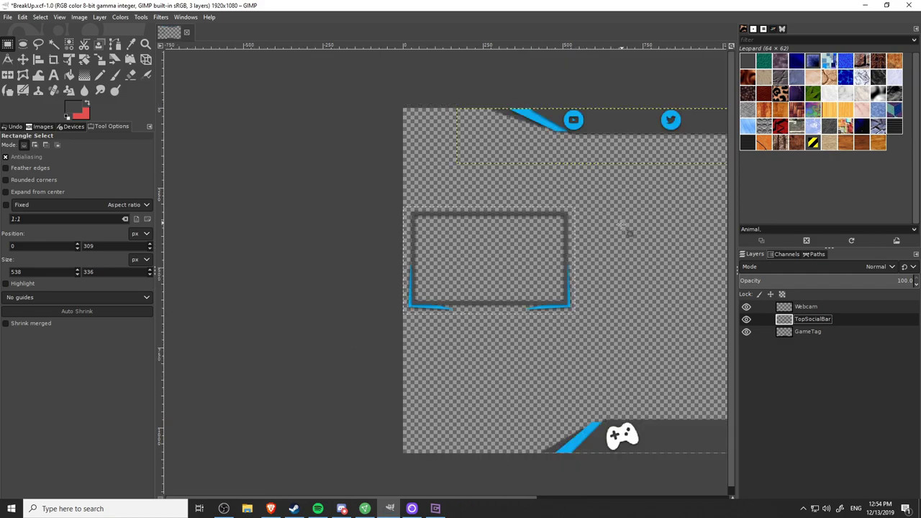
pyautogui.moveTo(623, 226); pyautogui.dragTo(374, 276)
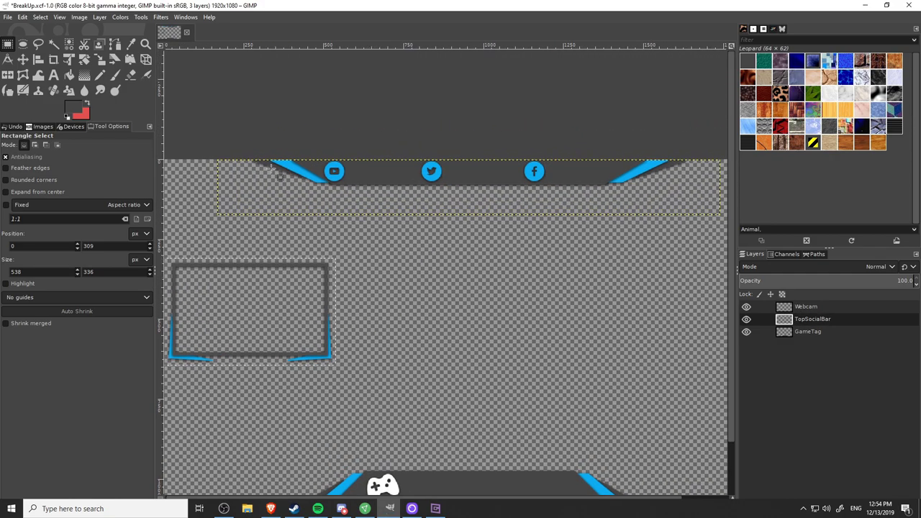
pyautogui.hscroll(1, 272, 113)
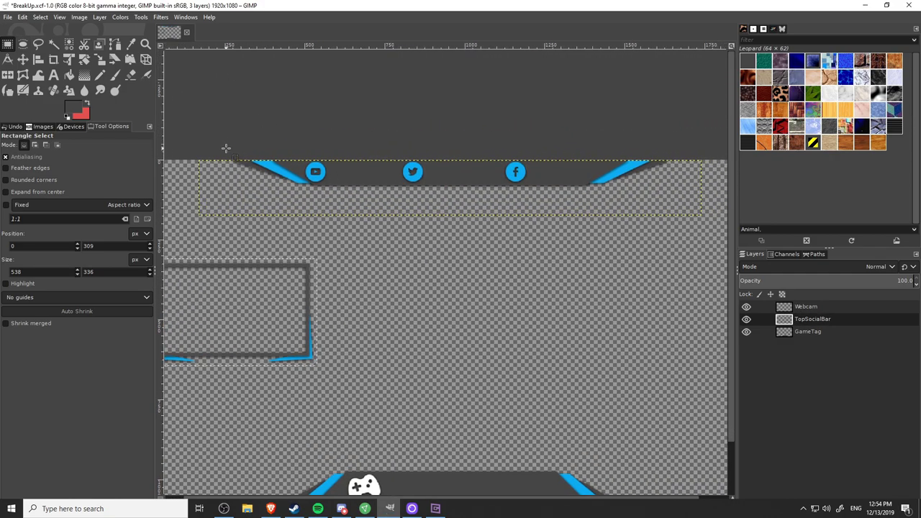
pyautogui.moveTo(226, 149); pyautogui.dragTo(670, 190)
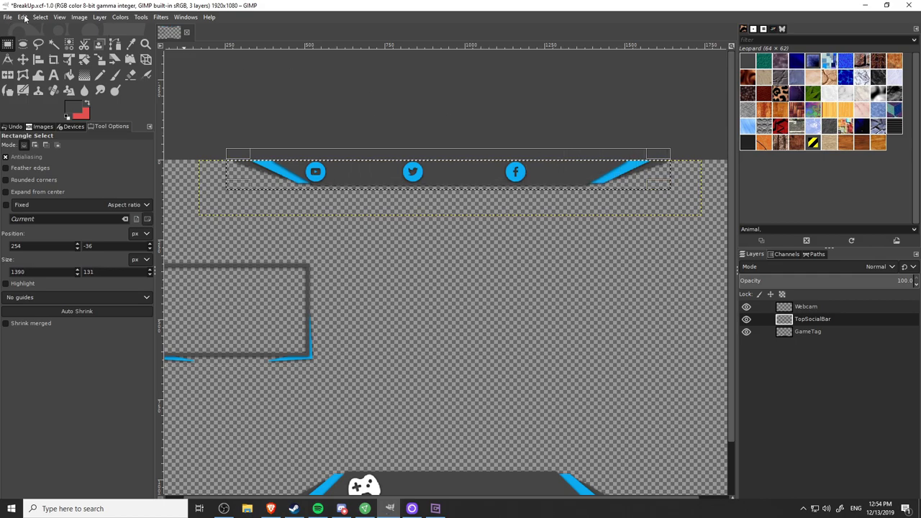
# Step: Fit the canvas to the social bar selection and export the result to the Desktop as TopSocialBar.png
pyautogui.click(59, 16)
pyautogui.moveTo(80, 17)
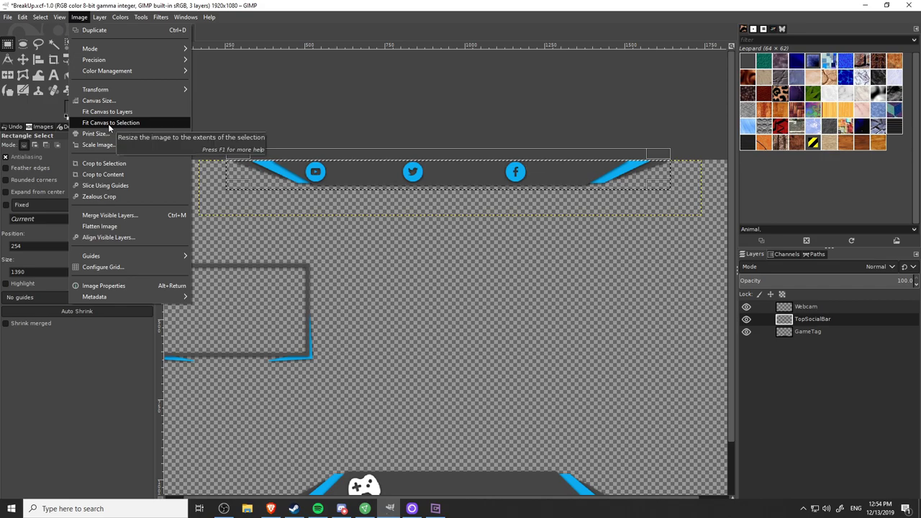
pyautogui.click(108, 124)
pyautogui.click(7, 16)
pyautogui.click(65, 166)
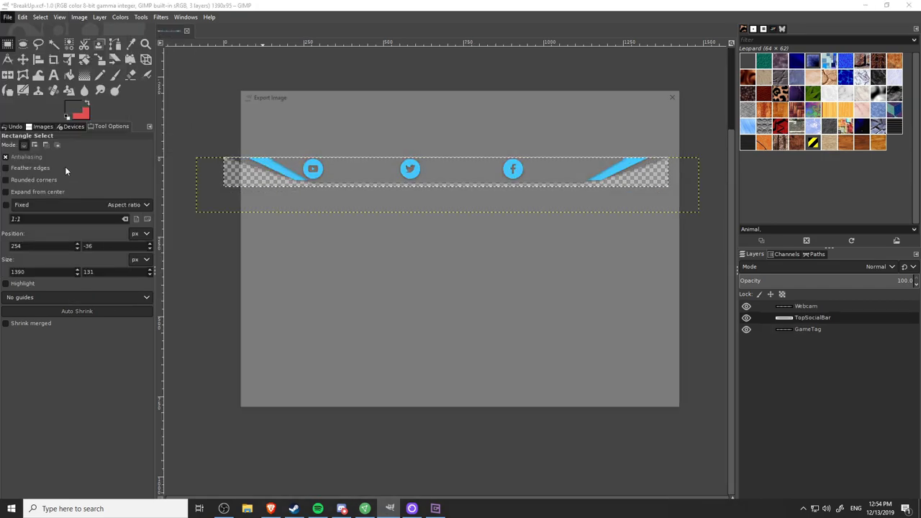
pyautogui.write('TopS')
pyautogui.write('ocialBar')
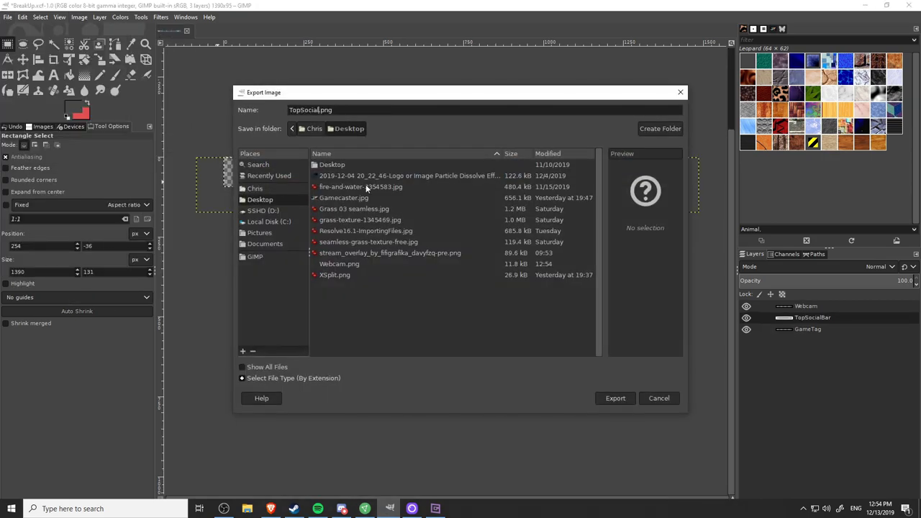
pyautogui.press('Return')
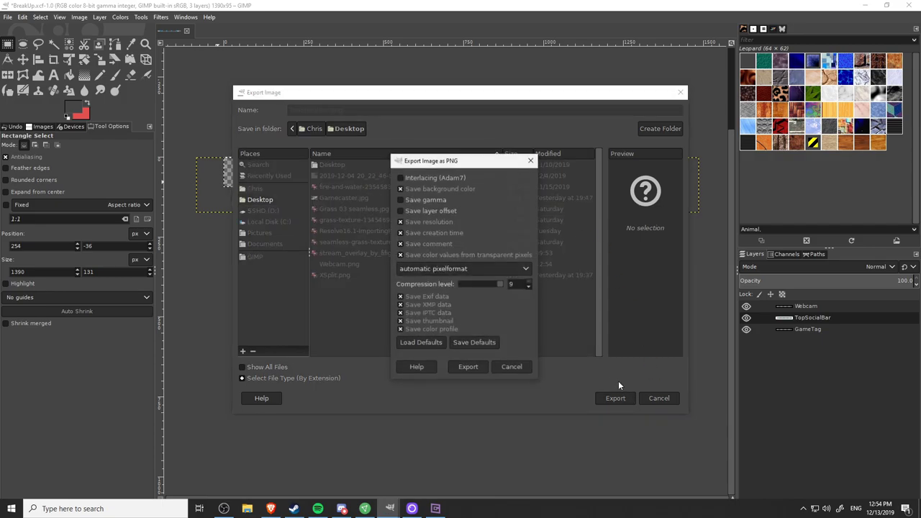
pyautogui.click(466, 368)
# Step: Undo the canvas fit and, on the GameTag layer, draw a rectangular selection of about 1131 × 138 px around the gamepad bar
pyautogui.hotkey('ctrl', 'z')
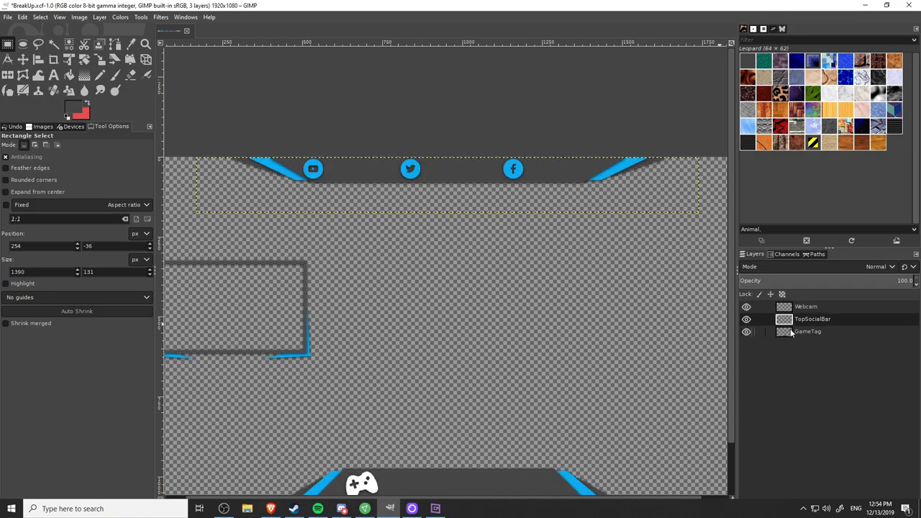
pyautogui.click(800, 333)
pyautogui.scroll(1, 558, 261)
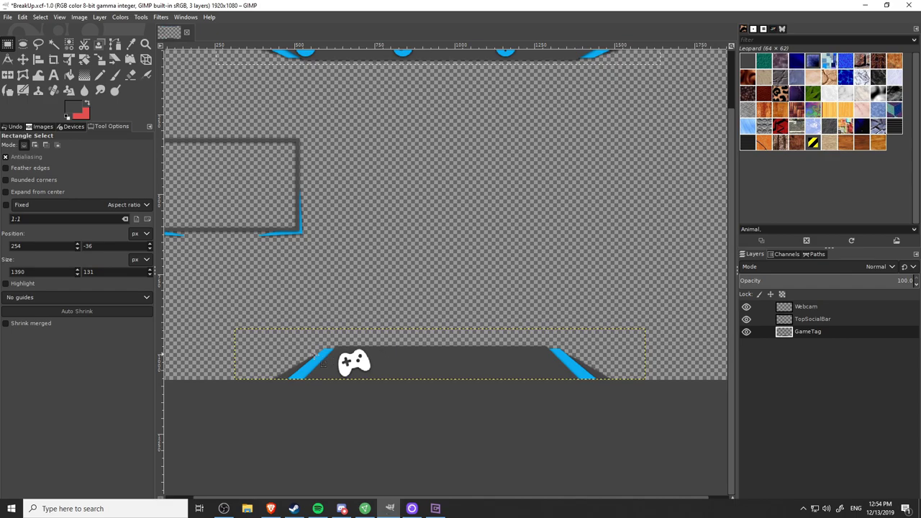
pyautogui.moveTo(264, 341); pyautogui.dragTo(622, 385)
# Step: Fit the canvas to the gamepad bar selection and export the result to the Desktop as GamerTag.png
pyautogui.click(79, 17)
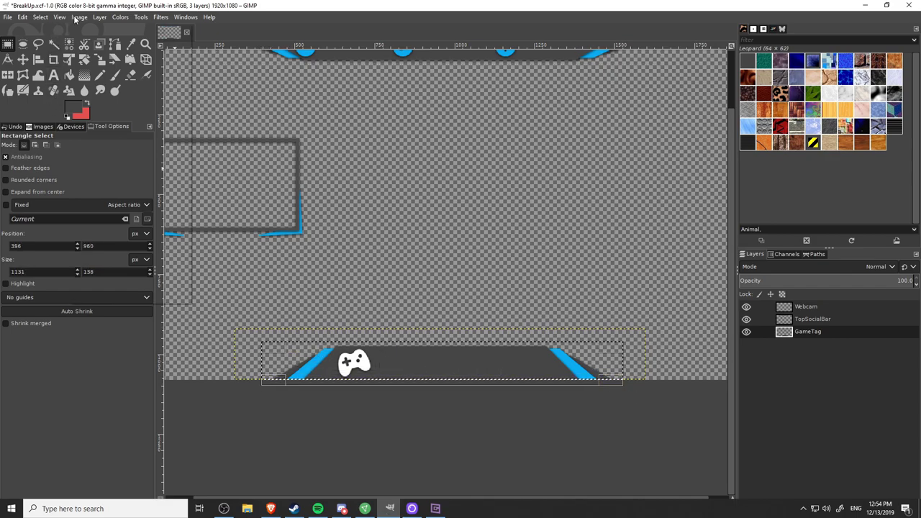
pyautogui.click(125, 123)
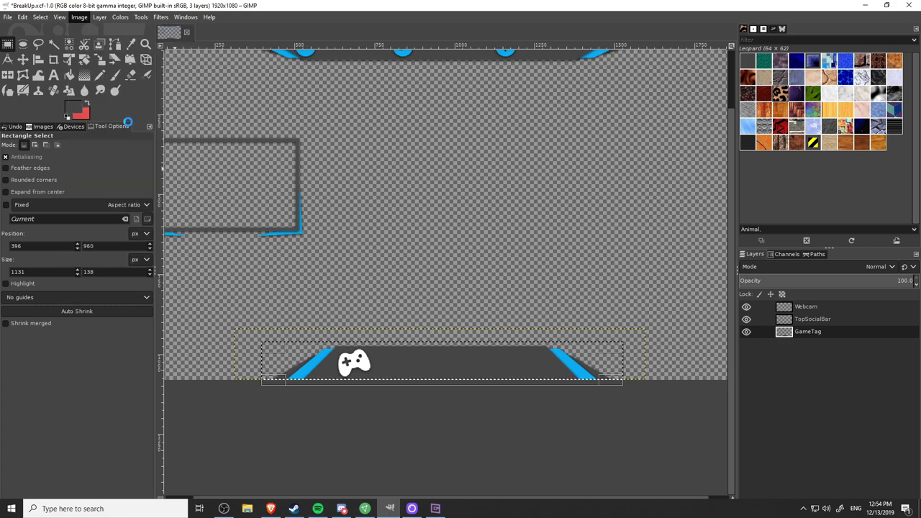
pyautogui.click(8, 17)
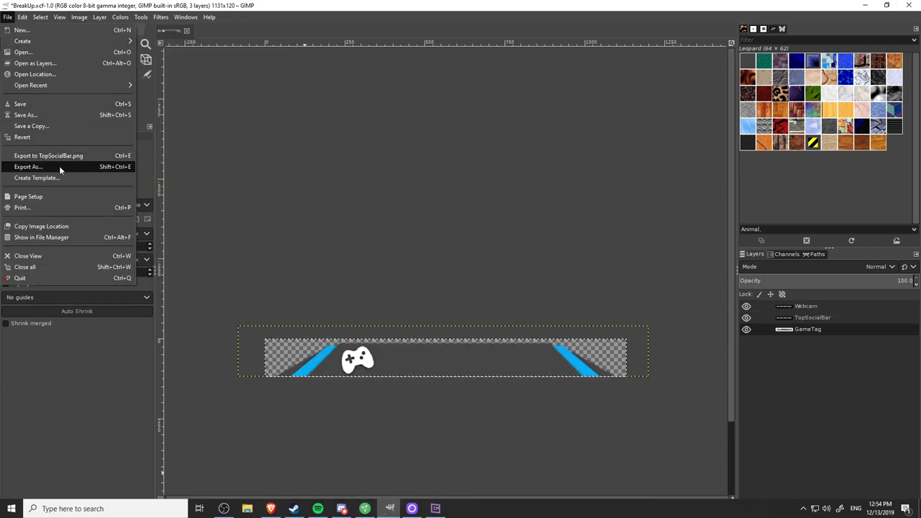
pyautogui.click(59, 166)
pyautogui.write('GameTag')
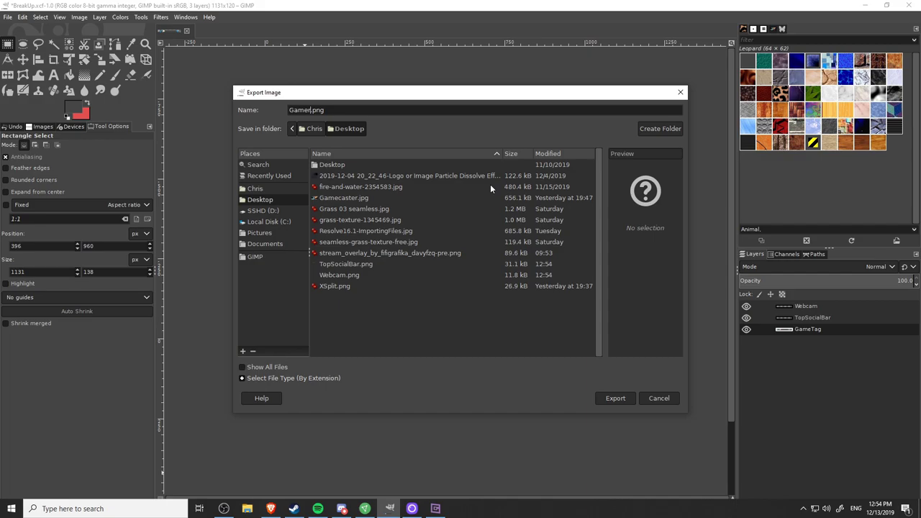
pyautogui.press('Return')
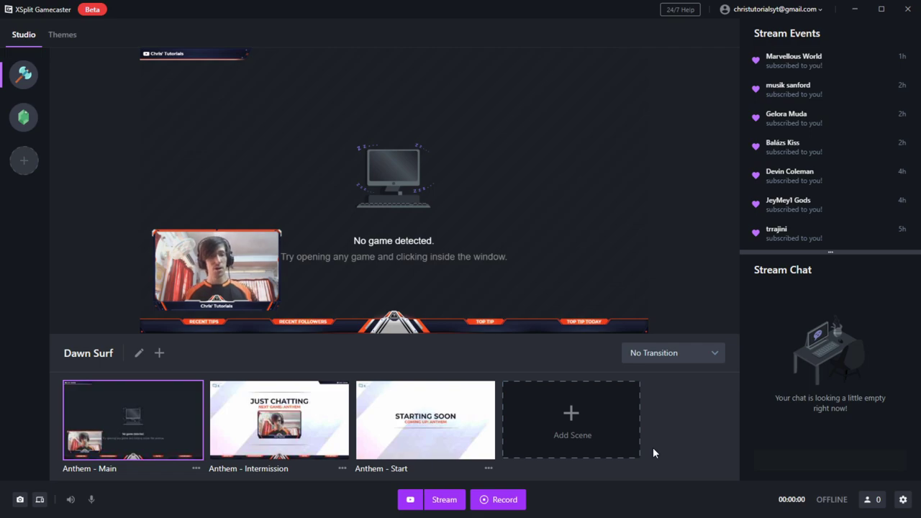
# Step: In XSplit Gamecaster, add a scene created from scratch and open it for editing
pyautogui.click(586, 418)
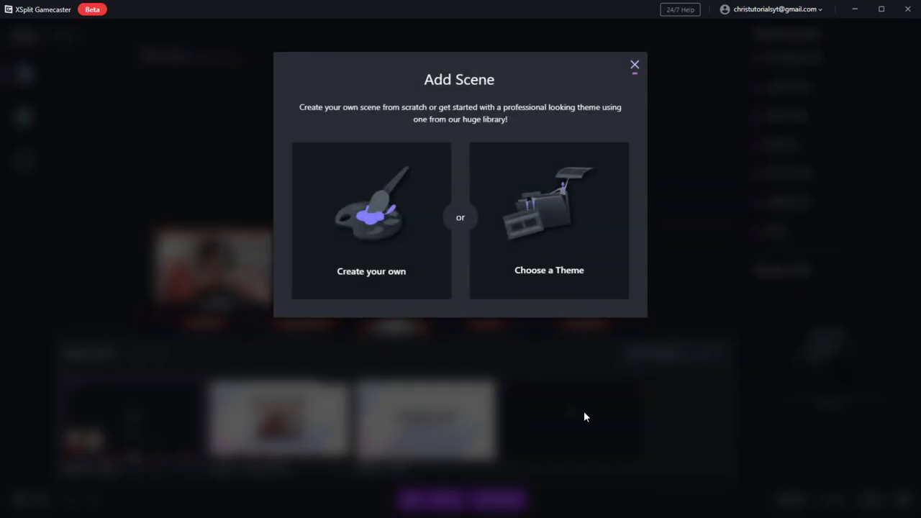
pyautogui.click(378, 276)
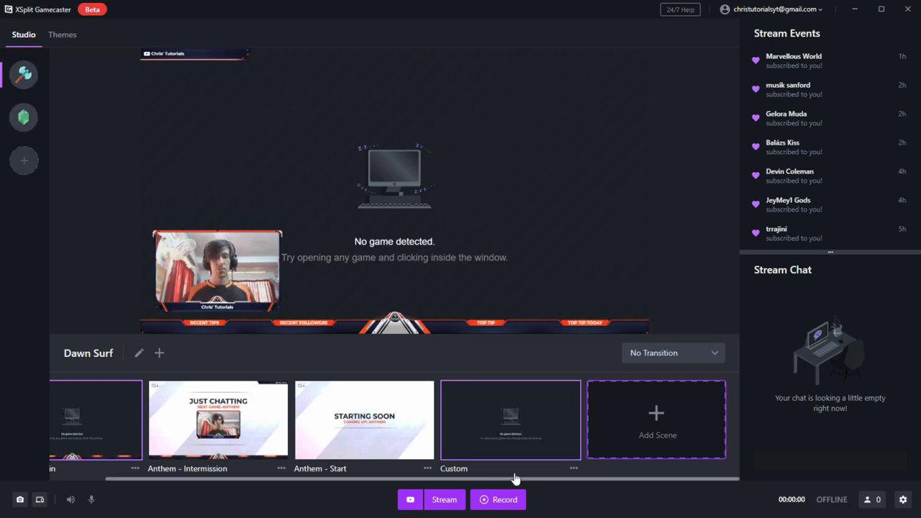
pyautogui.click(516, 403)
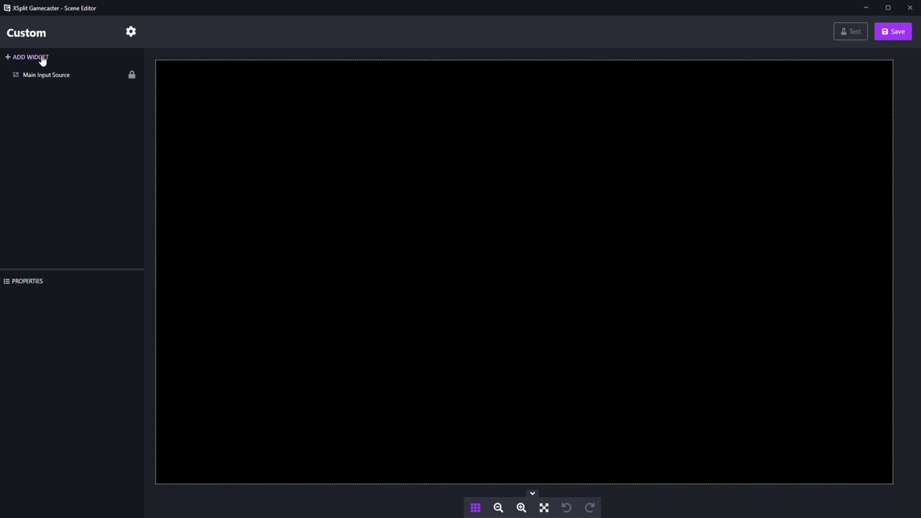
# Step: Add an Image widget to the Custom scene and upload the webcam frame picture for it
pyautogui.click(41, 59)
pyautogui.click(509, 249)
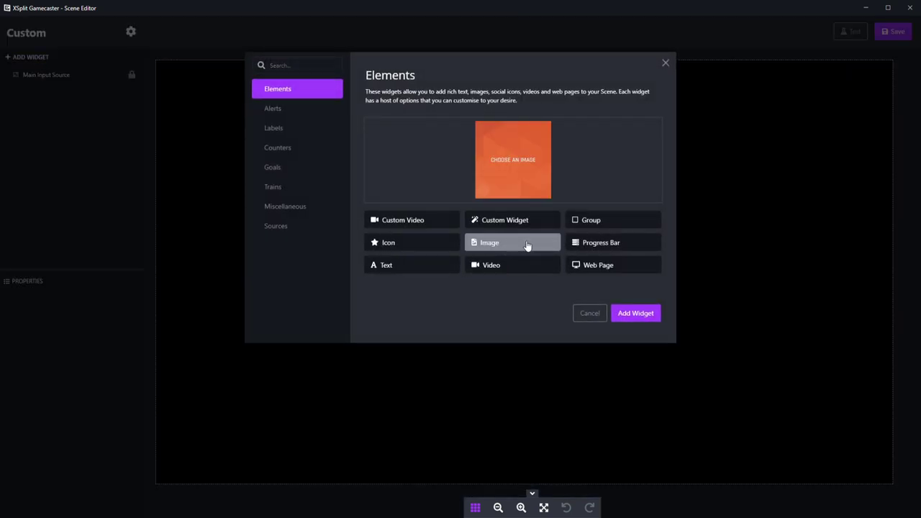
pyautogui.click(634, 315)
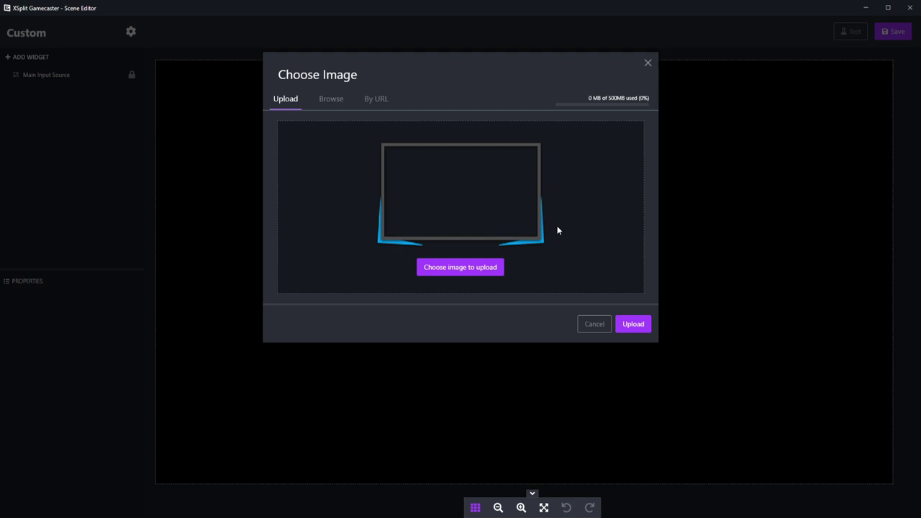
pyautogui.click(642, 329)
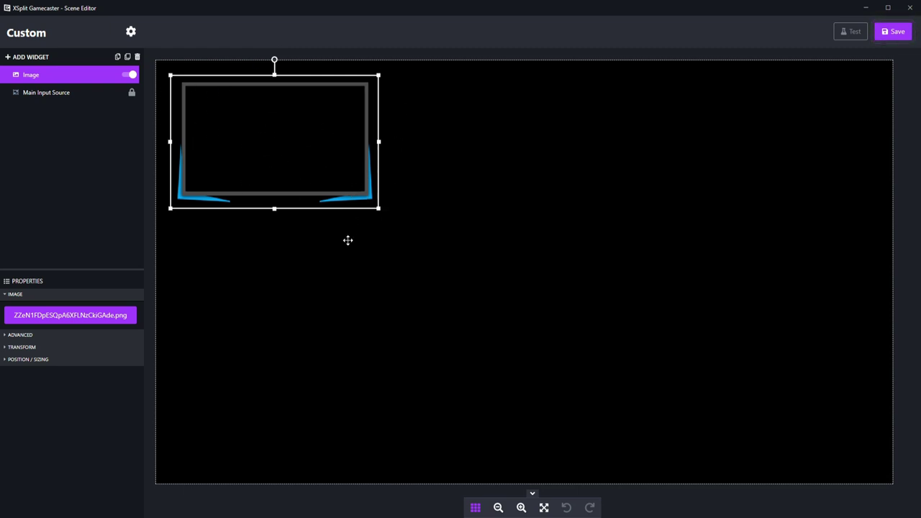
# Step: Try rotating the webcam frame, undo the rotation, and place the frame near the scene's left edge, slightly above mid-height
pyautogui.moveTo(353, 186); pyautogui.dragTo(377, 251)
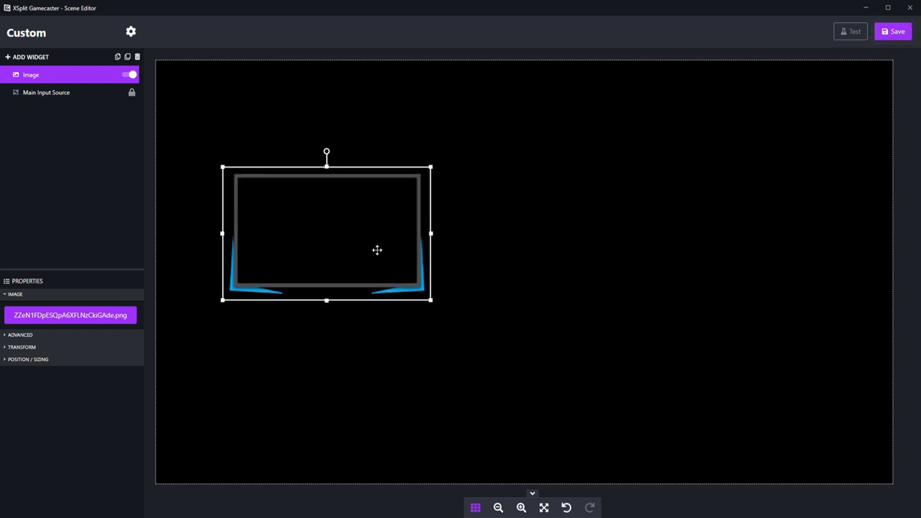
pyautogui.moveTo(325, 154)
pyautogui.mouseDown()
pyautogui.moveTo(407, 162)
pyautogui.moveTo(335, 151)
pyautogui.mouseUp()
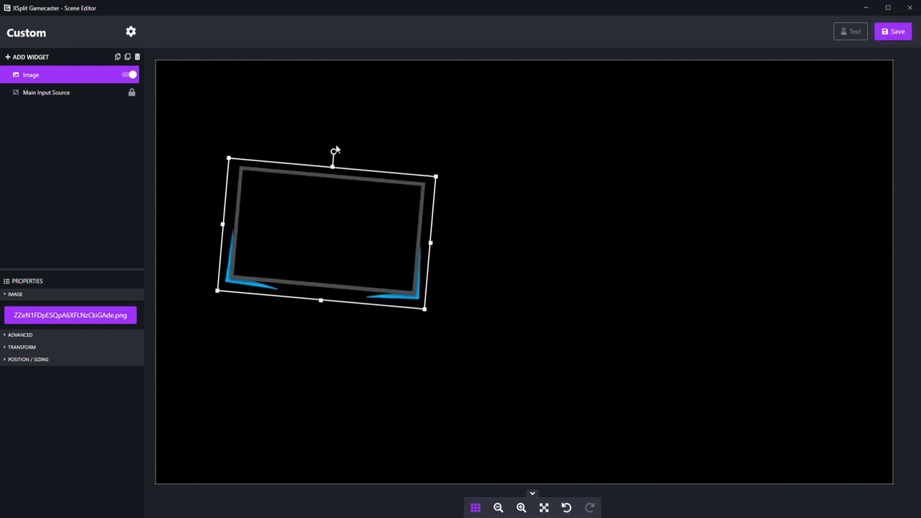
pyautogui.hotkey('ctrl', 'z')
pyautogui.click(380, 218)
pyautogui.moveTo(371, 248); pyautogui.dragTo(316, 248)
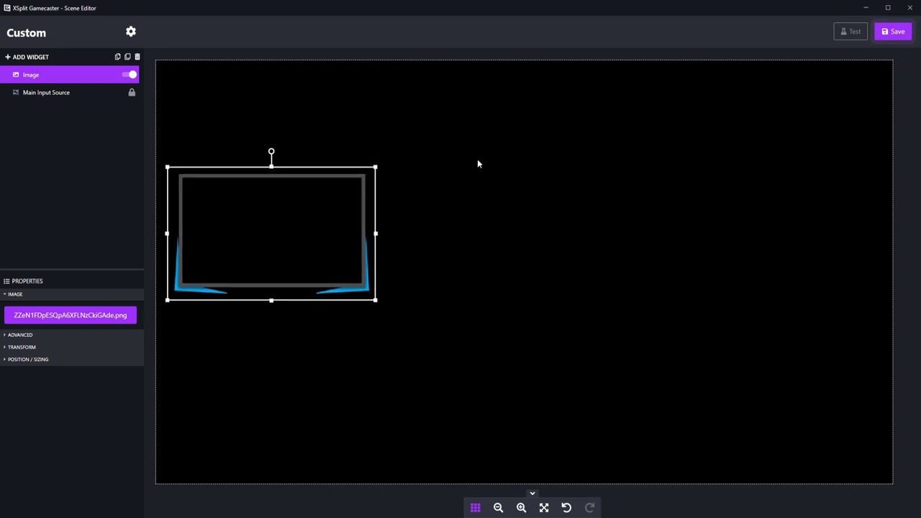
# Step: Rename the webcam frame's image widget as WebcamBox
pyautogui.rightClick(47, 78)
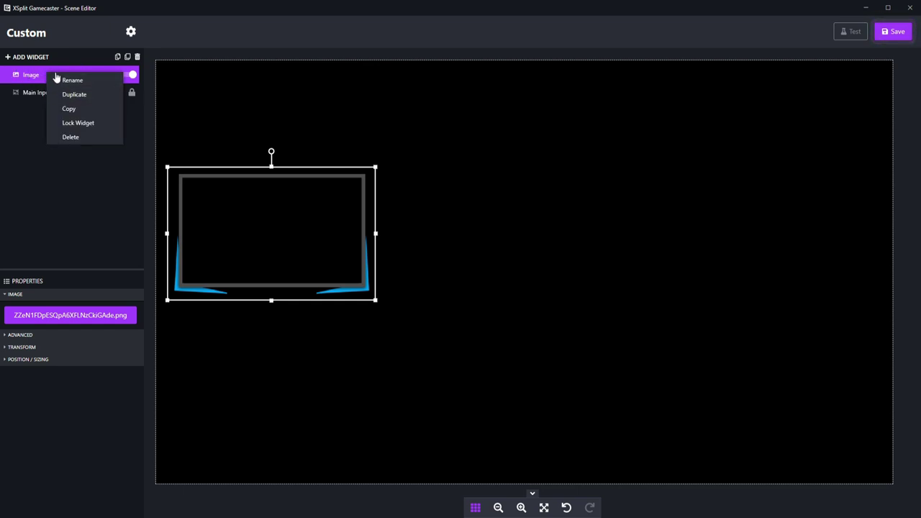
pyautogui.click(64, 81)
pyautogui.write('M')
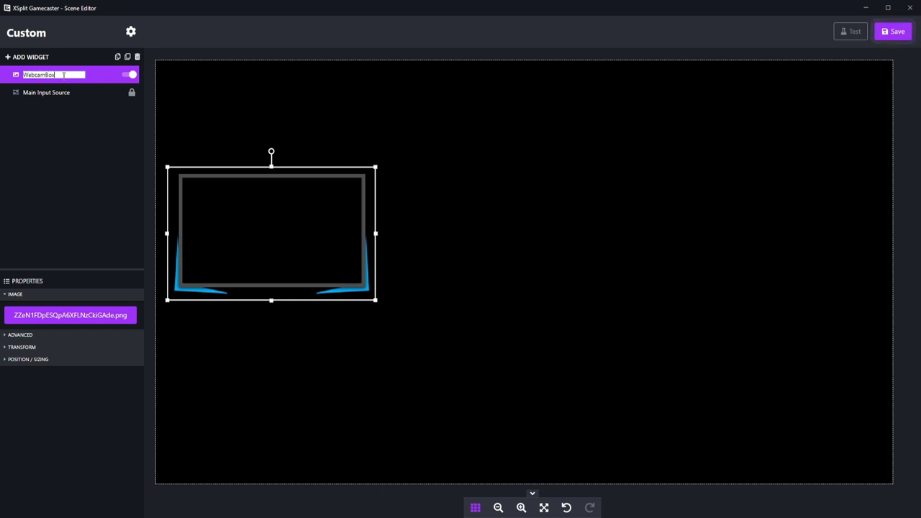
pyautogui.press('Return')
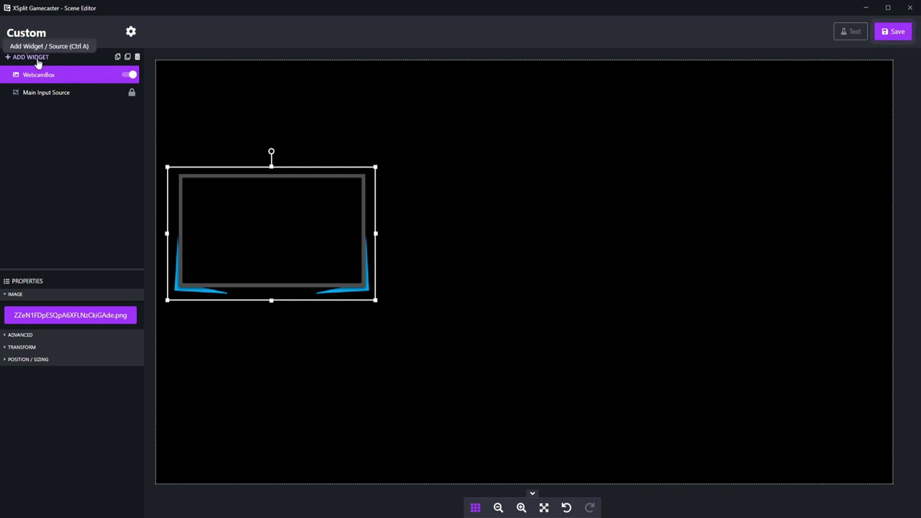
# Step: Add another Image widget to the scene and upload the gamepad bar picture for it
pyautogui.click(36, 61)
pyautogui.click(620, 314)
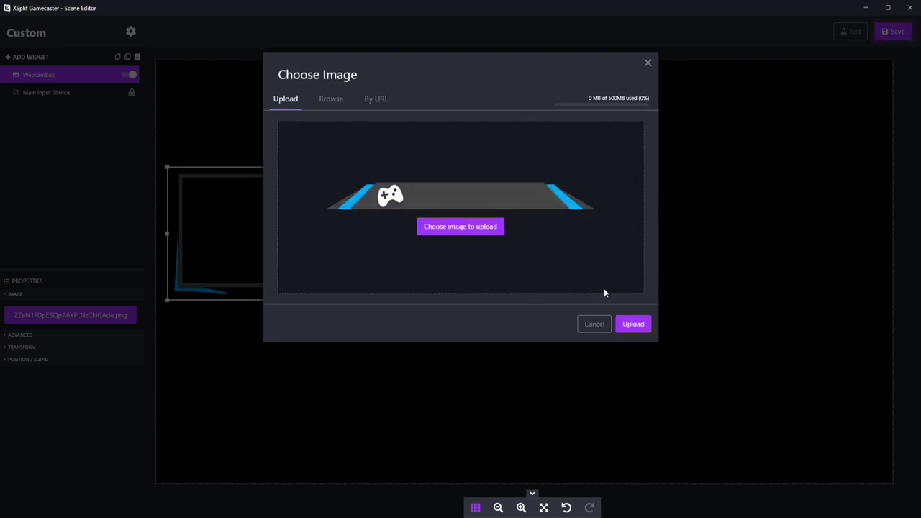
pyautogui.click(649, 326)
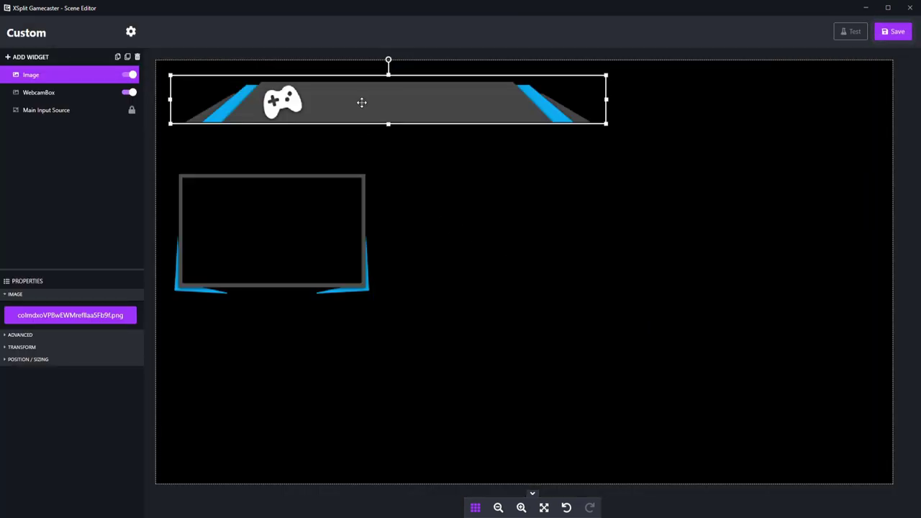
# Step: Move the gamepad bar image to the centre of the scene's bottom edge
pyautogui.moveTo(362, 102); pyautogui.dragTo(497, 460)
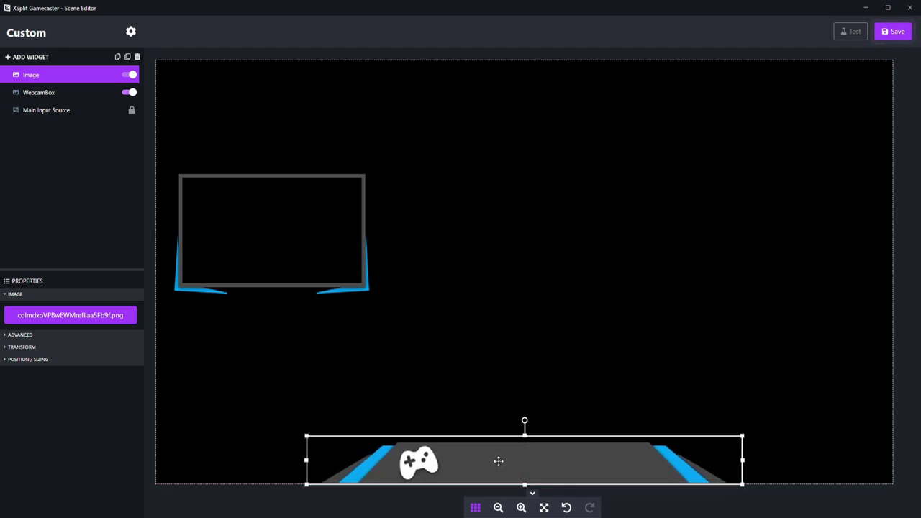
pyautogui.click(630, 433)
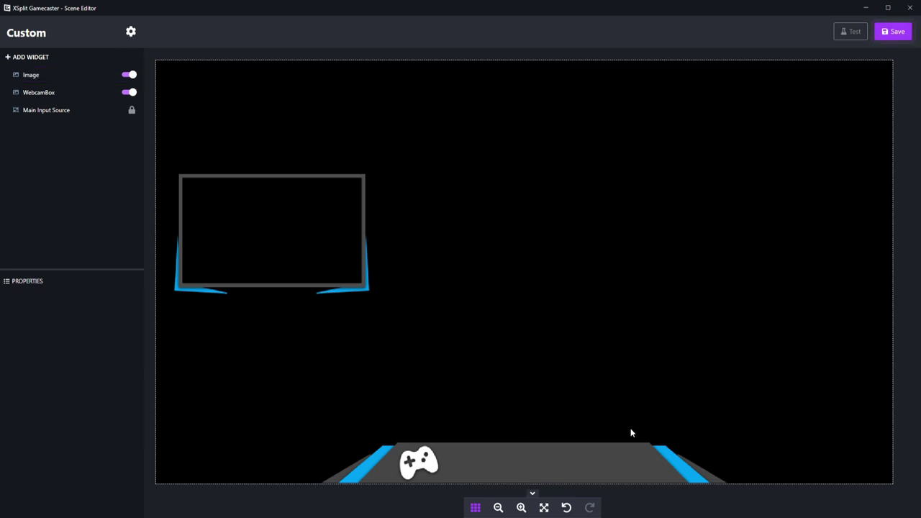
pyautogui.click(517, 459)
pyautogui.click(539, 393)
# Step: Rename the gamepad bar's image widget as GamerTag
pyautogui.click(46, 76)
pyautogui.rightClick(48, 77)
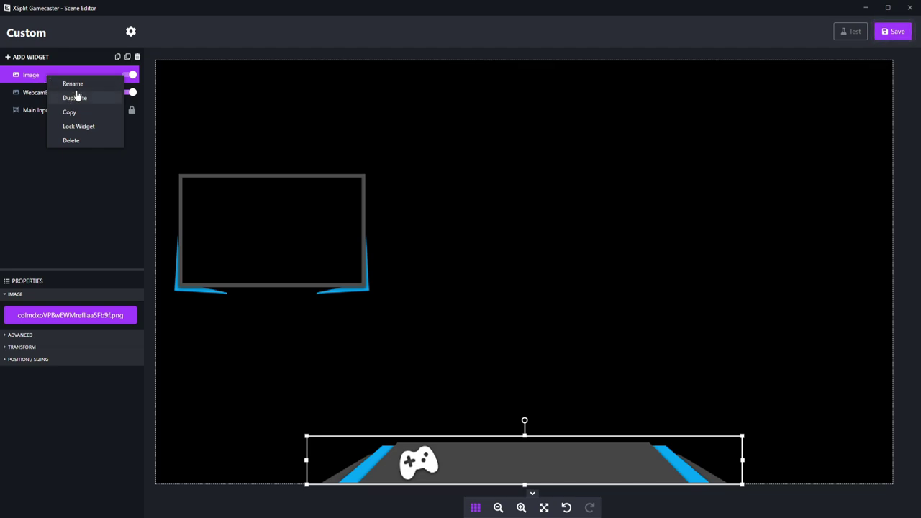
pyautogui.click(79, 88)
pyautogui.write('GamerTa')
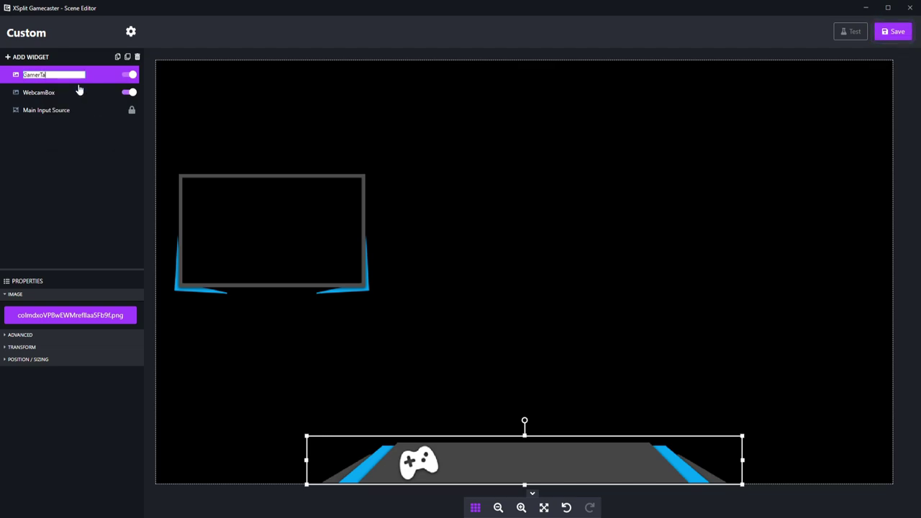
pyautogui.write('g')
pyautogui.press('Return')
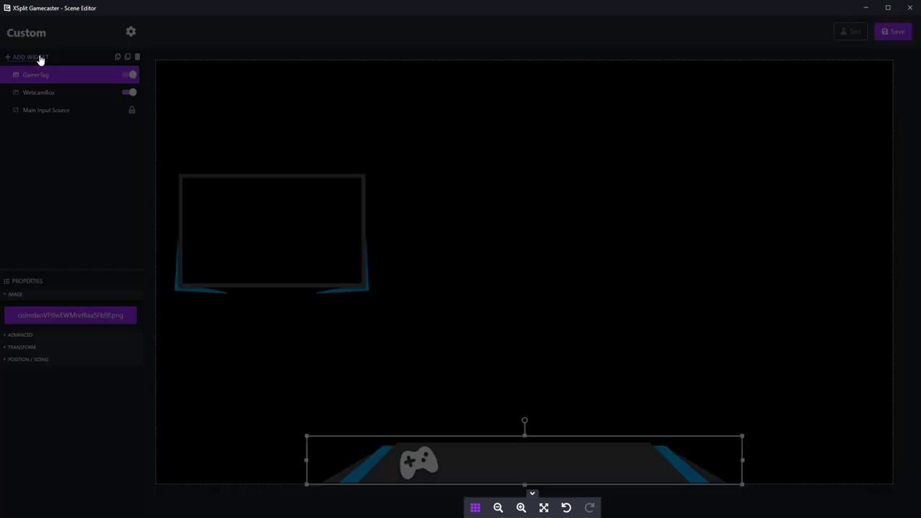
# Step: Add another Image widget with the uploaded social media bar picture and centre it along the scene's upper edge
pyautogui.click(40, 60)
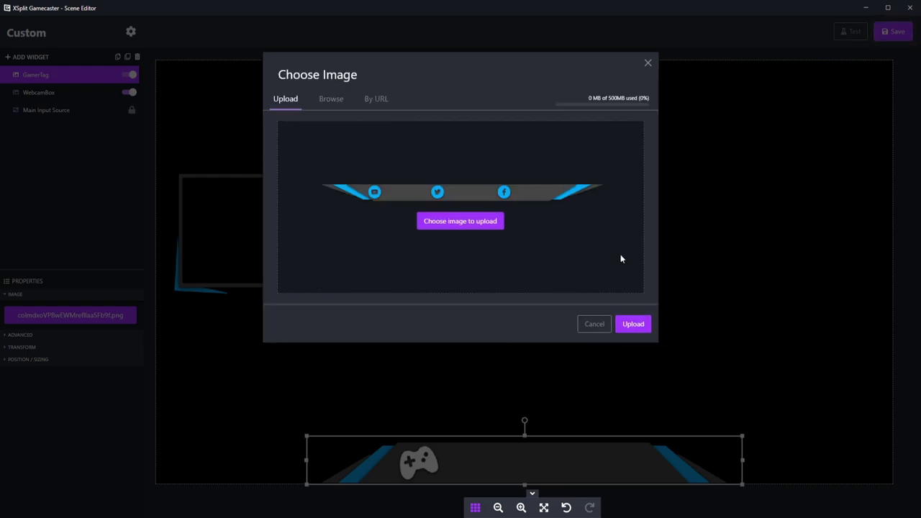
pyautogui.click(637, 325)
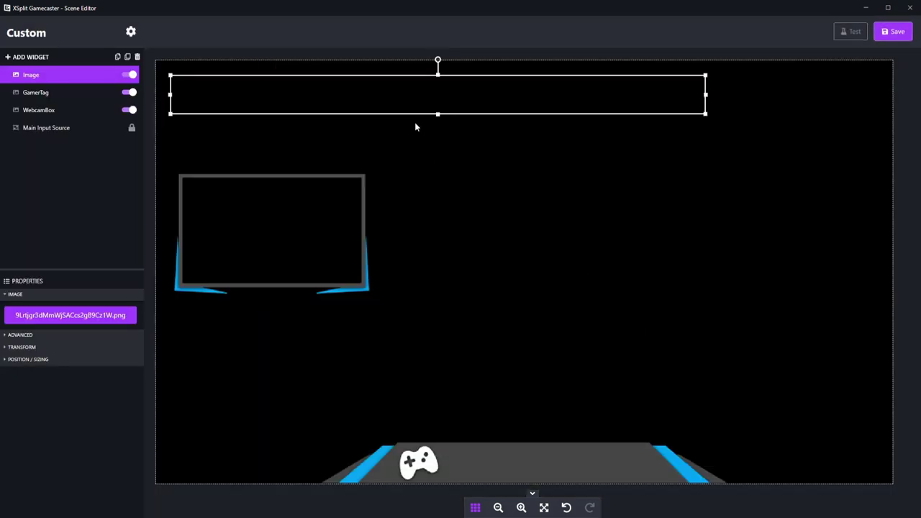
pyautogui.moveTo(437, 94); pyautogui.dragTo(526, 76)
# Step: Rename the social media bar's image widget as TopSocialBar
pyautogui.rightClick(49, 72)
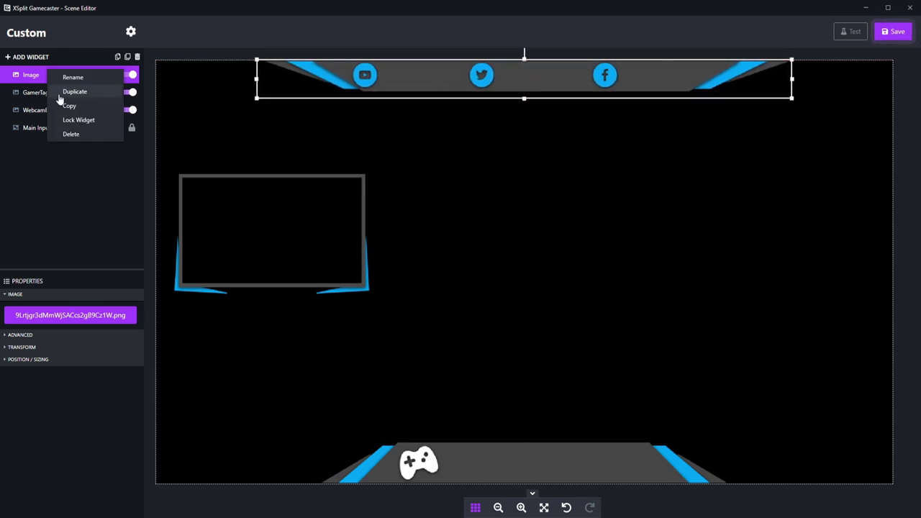
pyautogui.click(72, 77)
pyautogui.write('1op')
pyautogui.hotkey('ctrl', 'a')
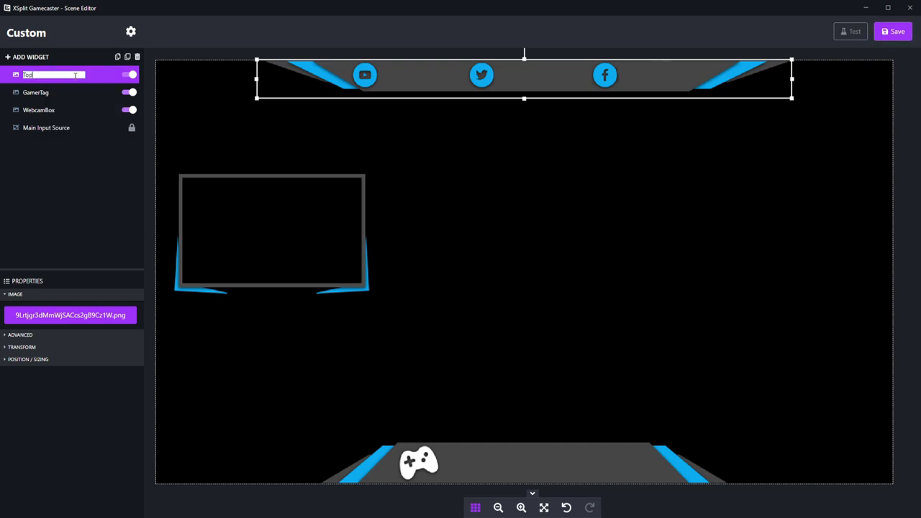
pyautogui.write('TopSocialBar')
pyautogui.press('Return')
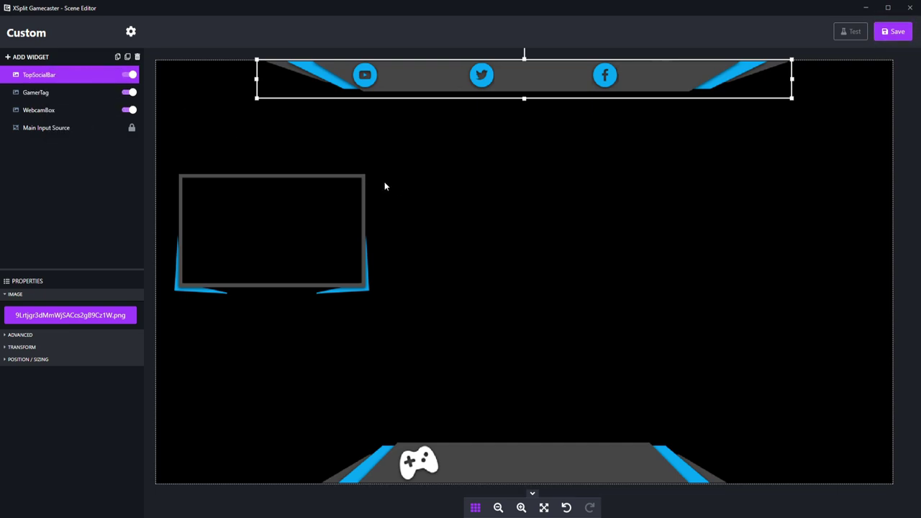
pyautogui.click(388, 184)
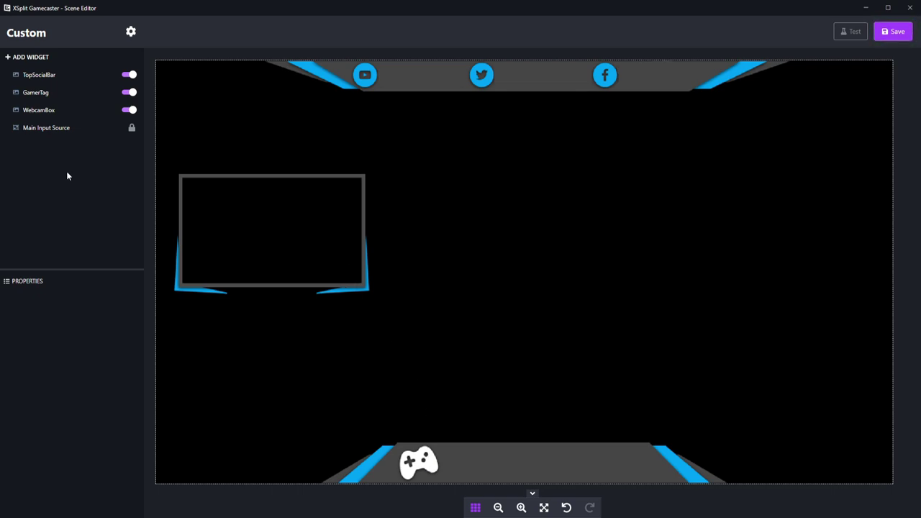
# Step: Find the Camera Source widget and add it to the scene
pyautogui.click(33, 57)
pyautogui.write('Camera')
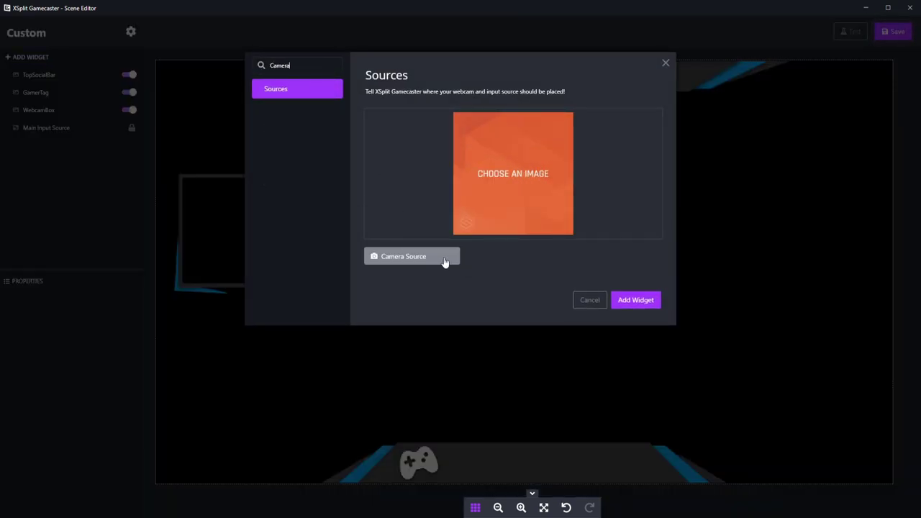
pyautogui.click(441, 260)
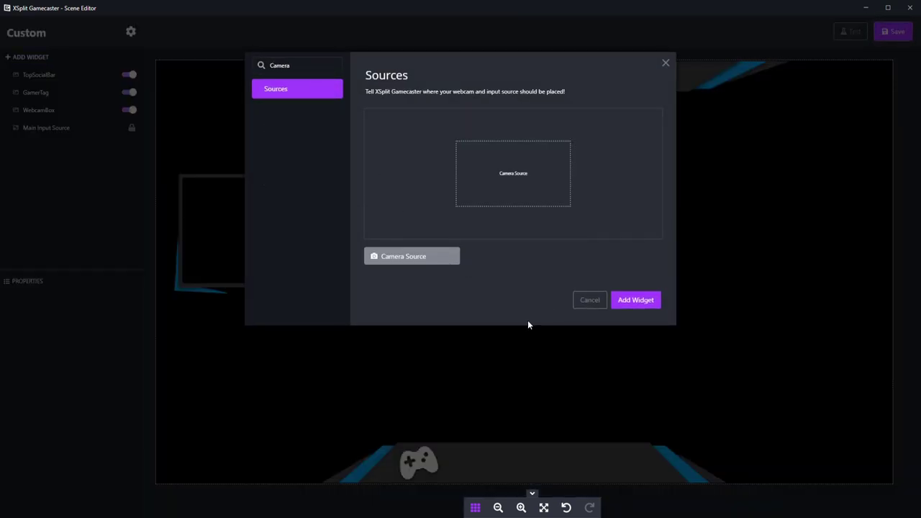
pyautogui.click(648, 302)
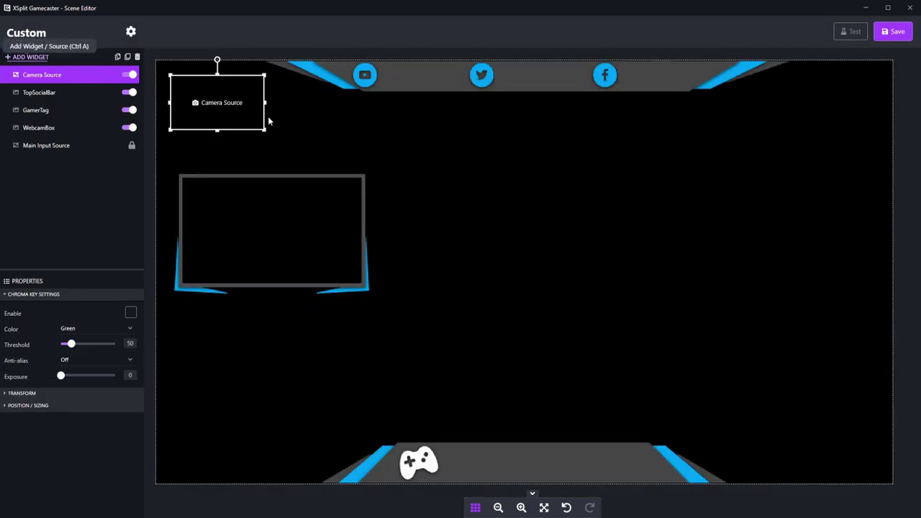
# Step: Move the Camera Source into the webcam frame and enlarge it to fill the frame's opening
pyautogui.moveTo(228, 108); pyautogui.dragTo(241, 209)
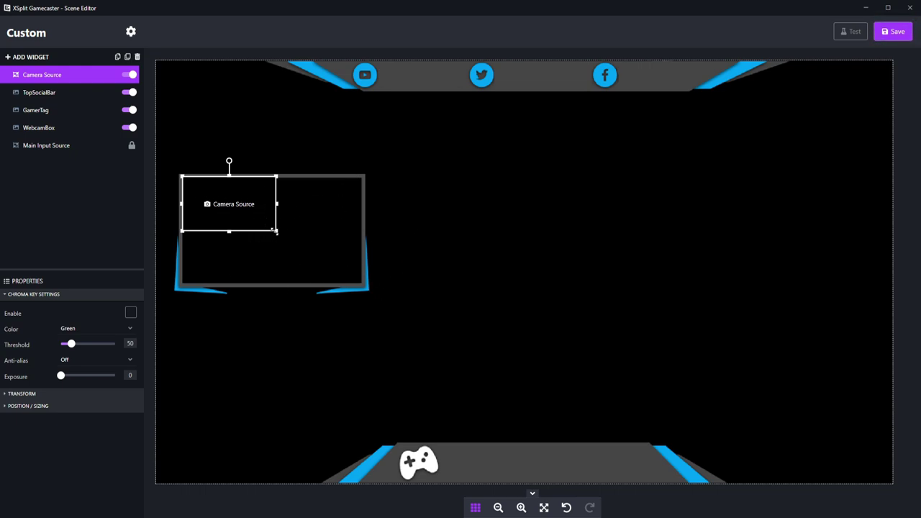
pyautogui.moveTo(276, 230); pyautogui.dragTo(361, 283)
pyautogui.click(291, 175)
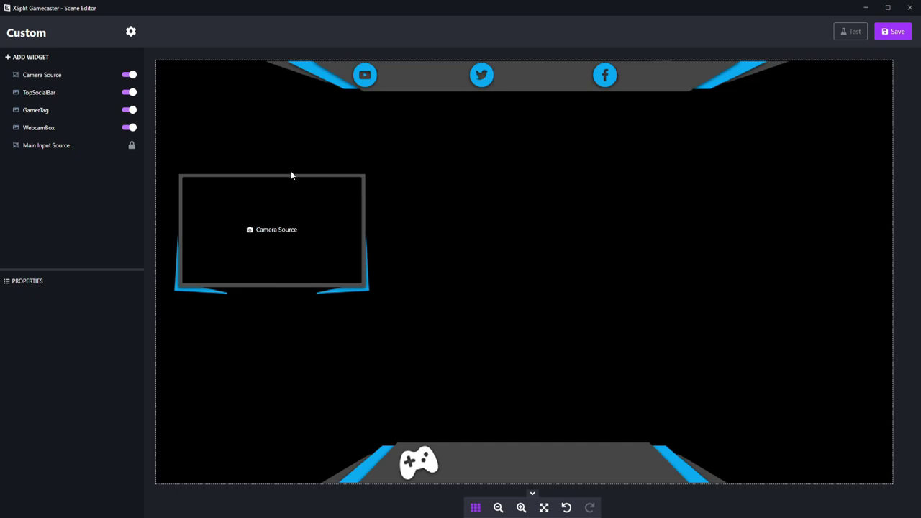
pyautogui.click(296, 251)
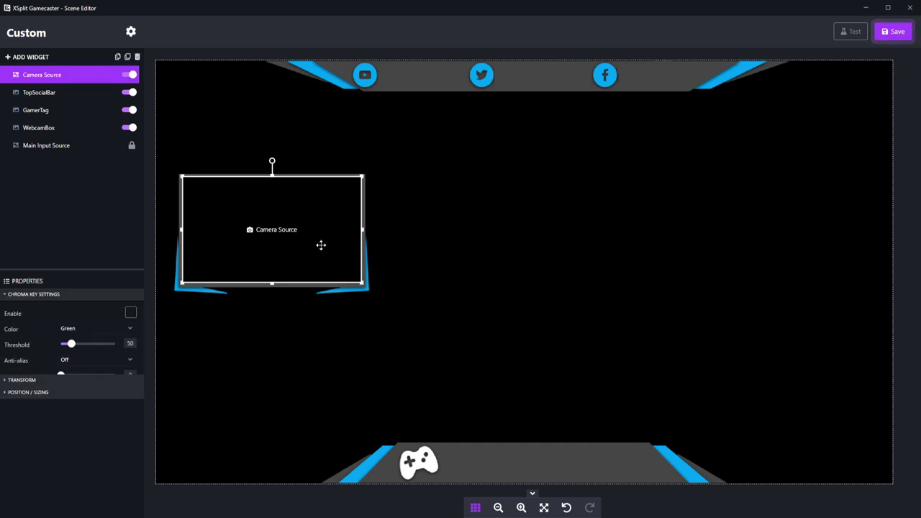
pyautogui.click(412, 246)
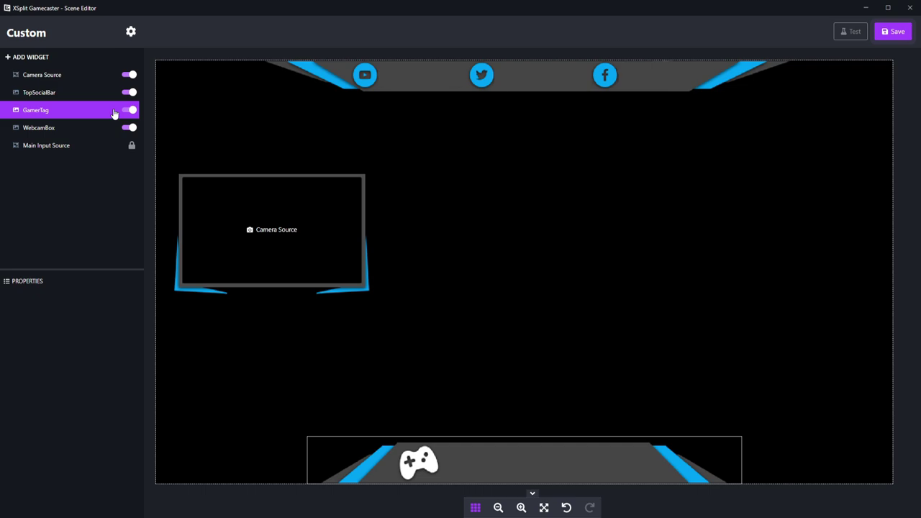
# Step: Add a Text widget and place it on the social bar between the YouTube and Twitter icons
pyautogui.click(43, 57)
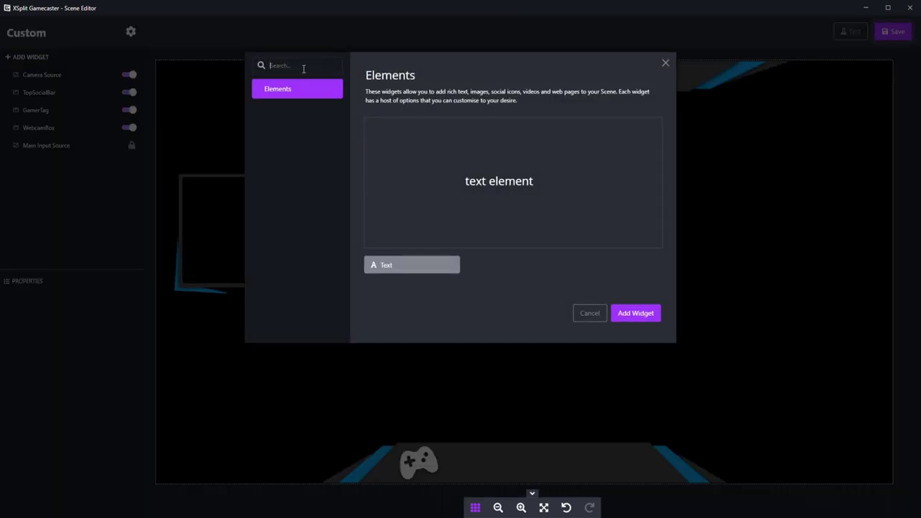
pyautogui.write('text')
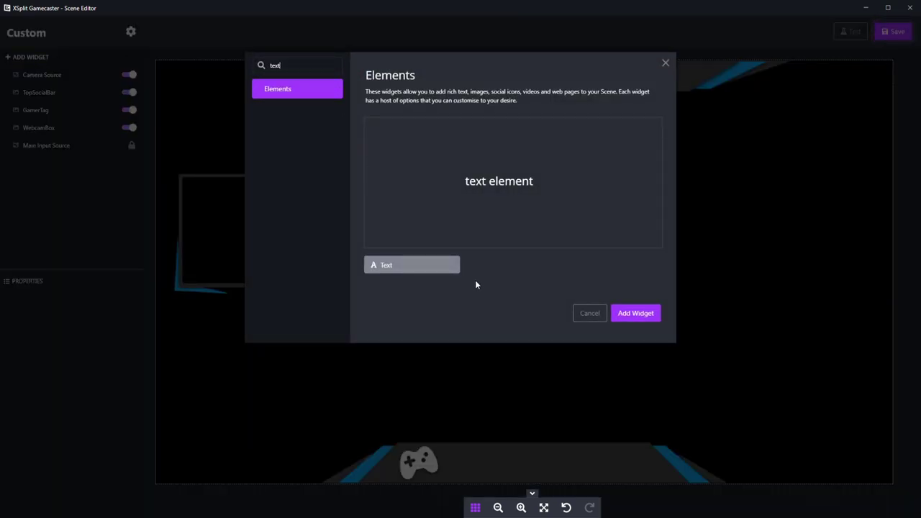
pyautogui.click(633, 314)
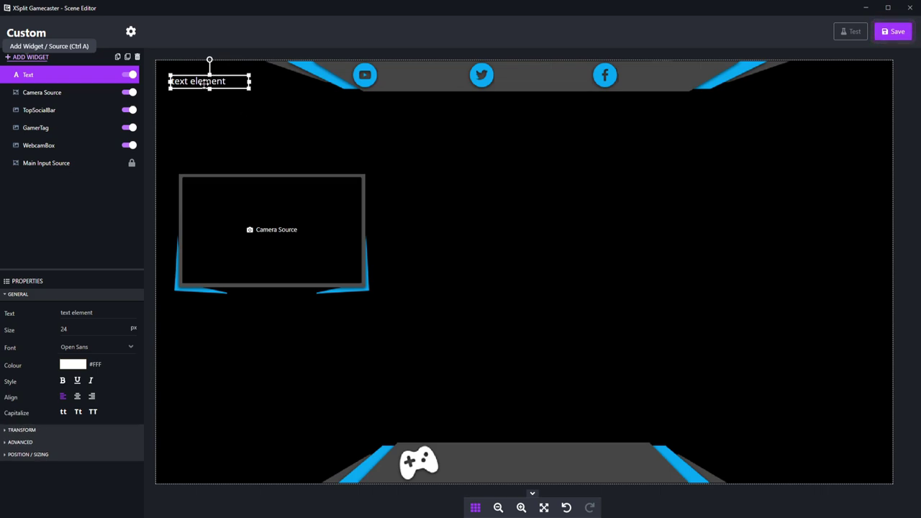
pyautogui.moveTo(216, 78); pyautogui.dragTo(416, 79)
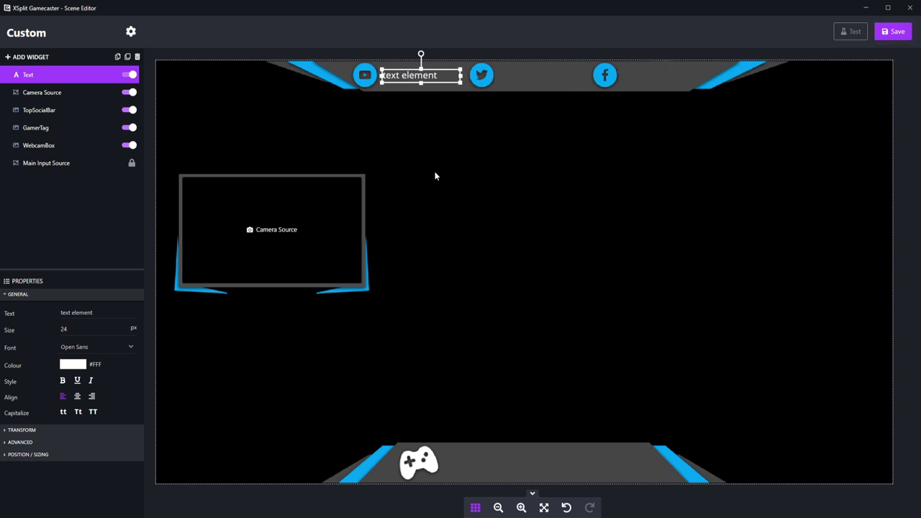
# Step: Replace the placeholder wording of the text beside the YouTube icon with the channel's name
pyautogui.click(104, 311)
pyautogui.hotkey('ctrl', 'a')
pyautogui.write("Chris' Tutorials")
pyautogui.press('Tab')
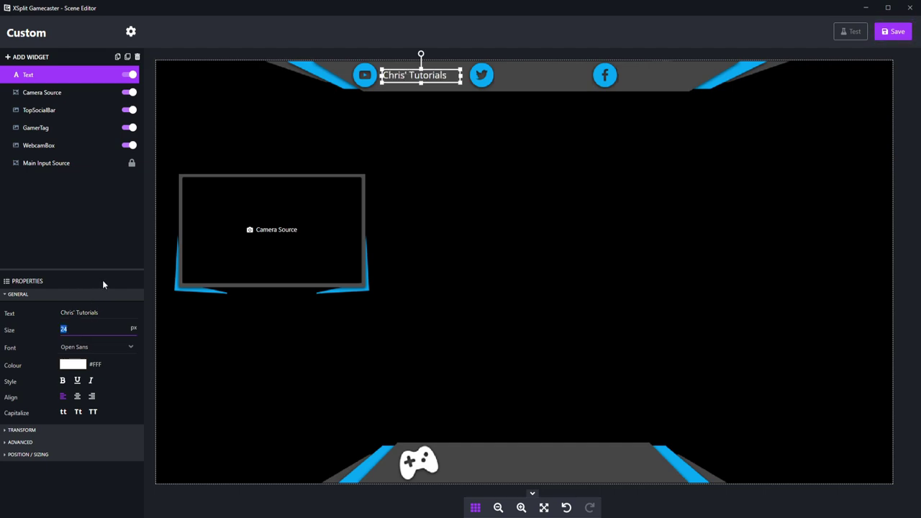
# Step: Set the channel name text's font to Bebas Neue and its size to 36 px
pyautogui.click(101, 346)
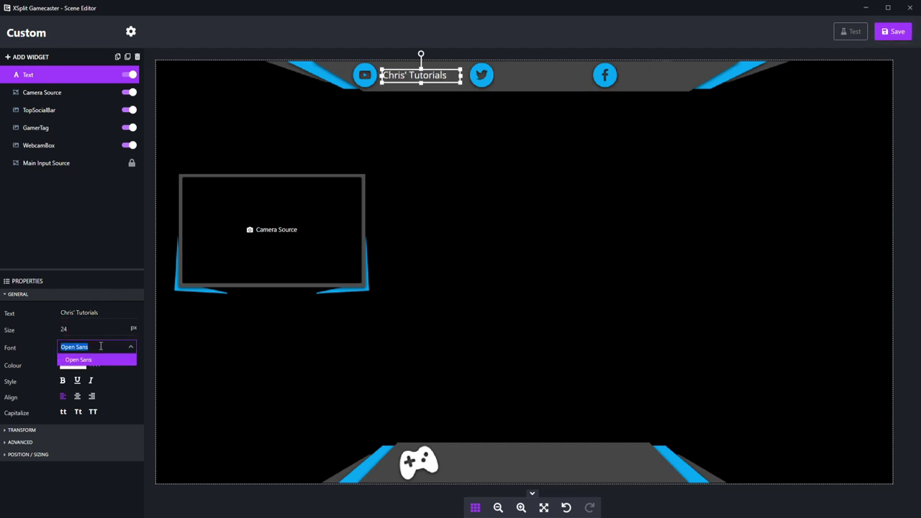
pyautogui.write('Big')
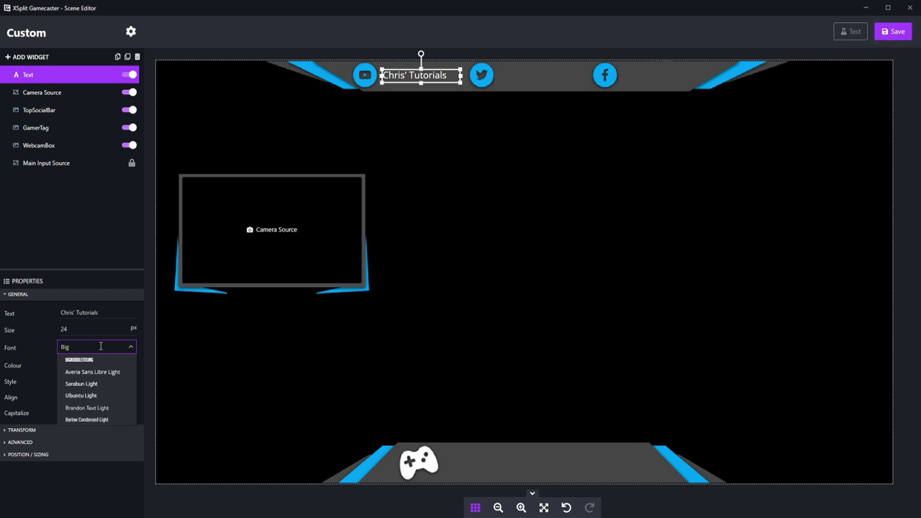
pyautogui.press('BackSpace')
pyautogui.press('BackSpace')
pyautogui.write('ebas')
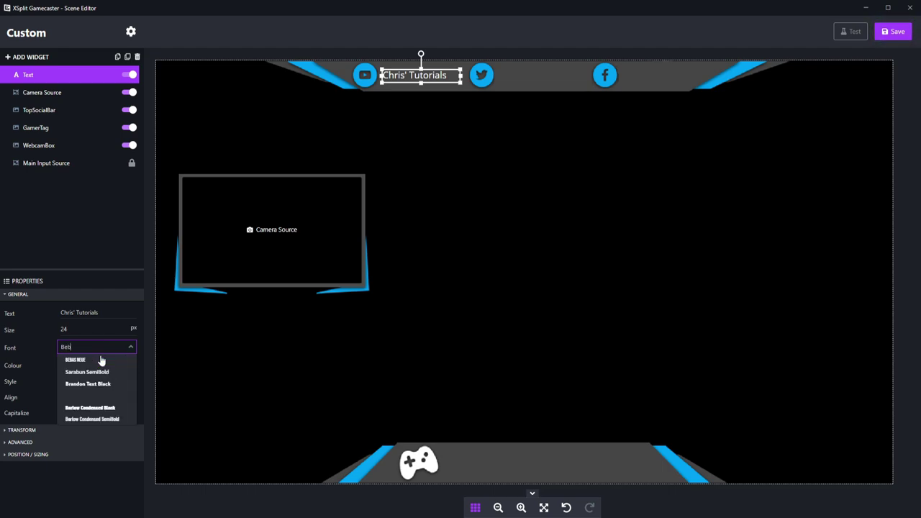
pyautogui.click(100, 360)
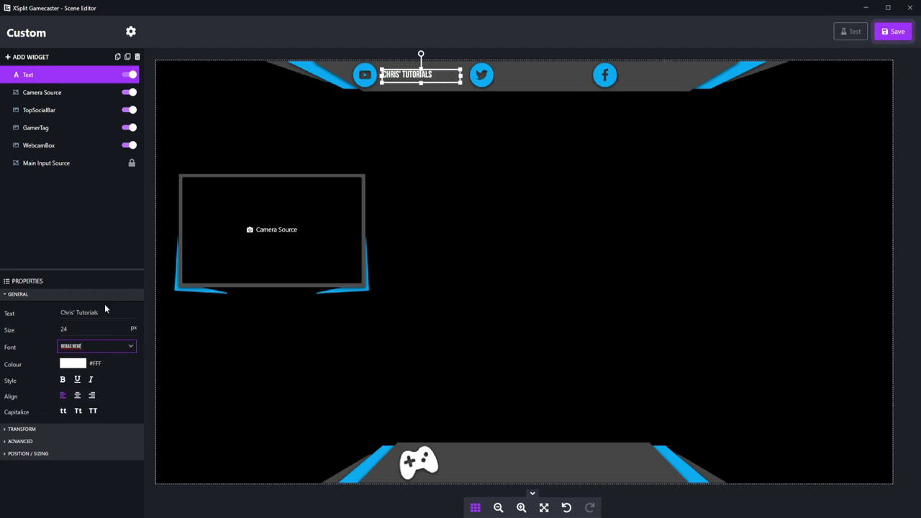
pyautogui.click(90, 328)
pyautogui.doubleClick(94, 326)
pyautogui.write('36')
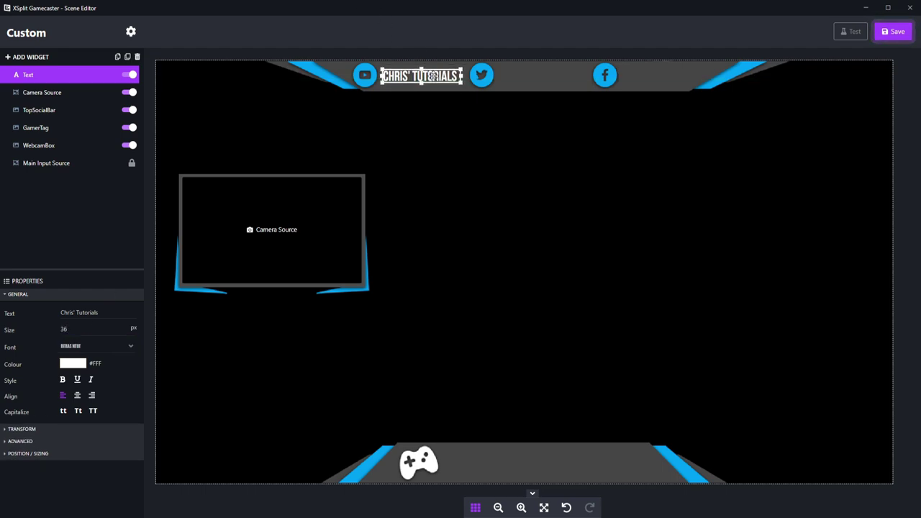
pyautogui.click(448, 100)
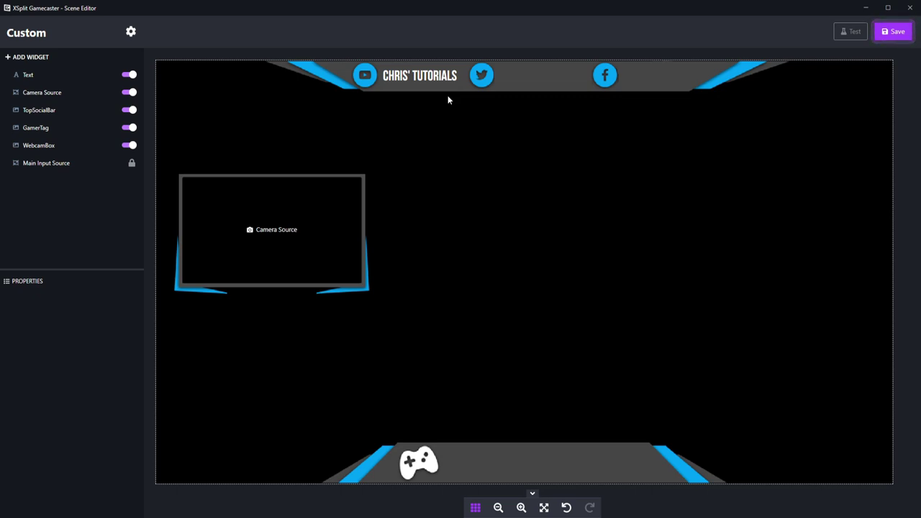
# Step: Copy and paste the channel name text widget, then place one of the two between the Twitter and Facebook icons
pyautogui.click(441, 76)
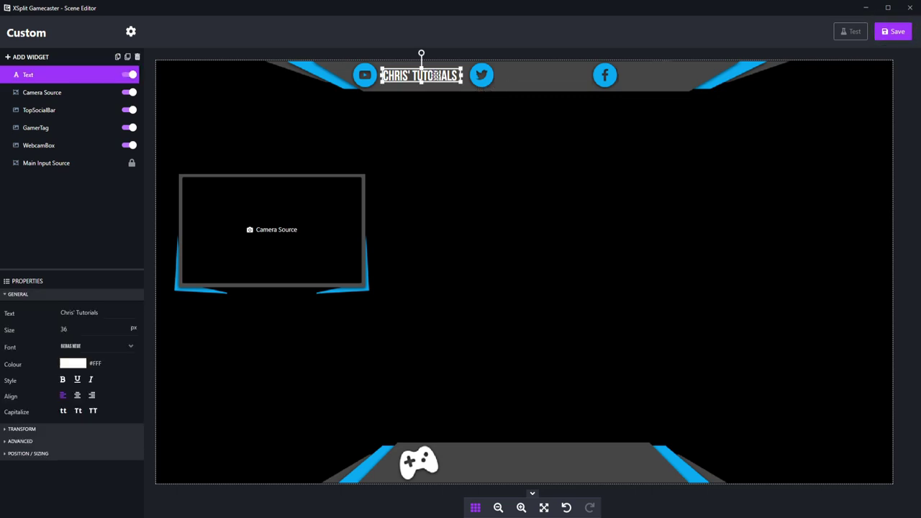
pyautogui.click(118, 60)
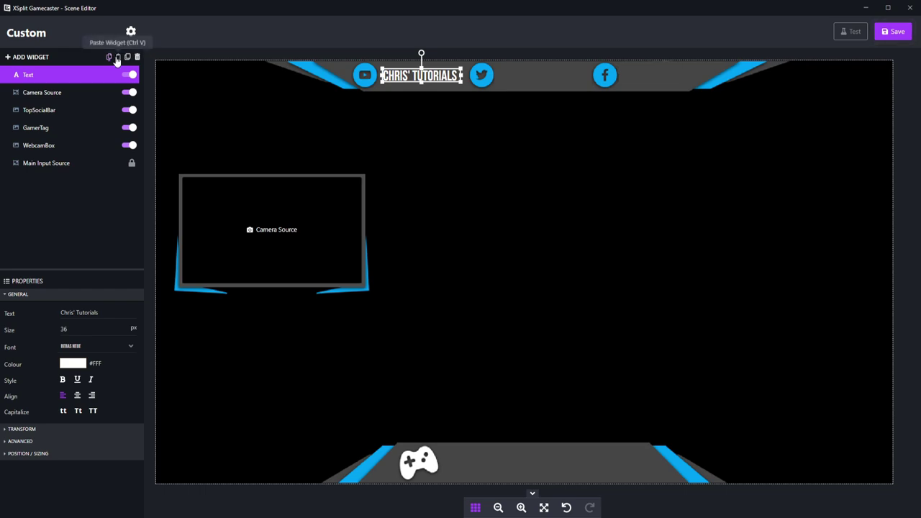
pyautogui.click(118, 61)
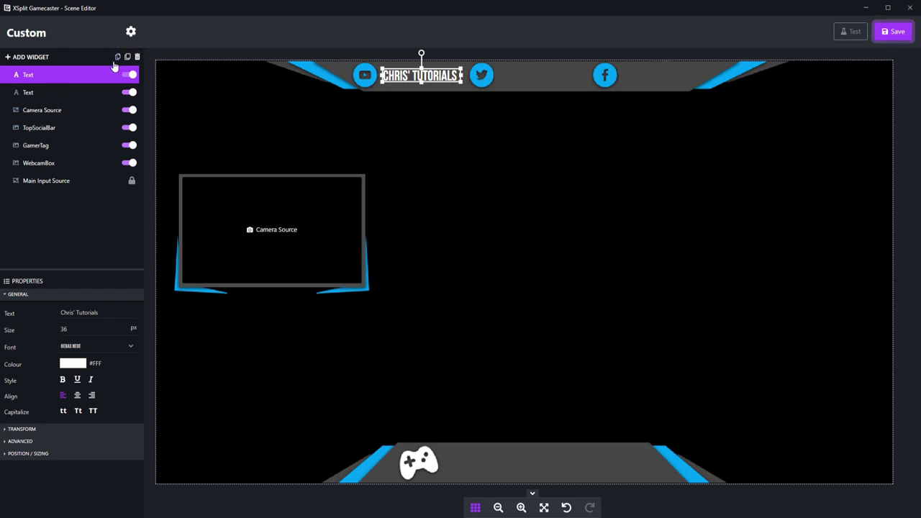
pyautogui.click(65, 90)
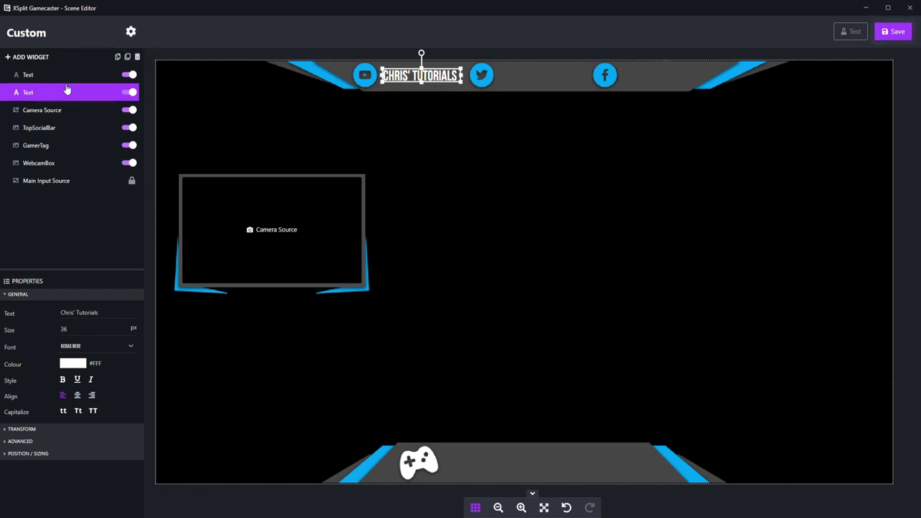
pyautogui.moveTo(420, 80); pyautogui.dragTo(538, 79)
# Step: Rename the text widget beside the YouTube icon as TextYoutube
pyautogui.click(35, 79)
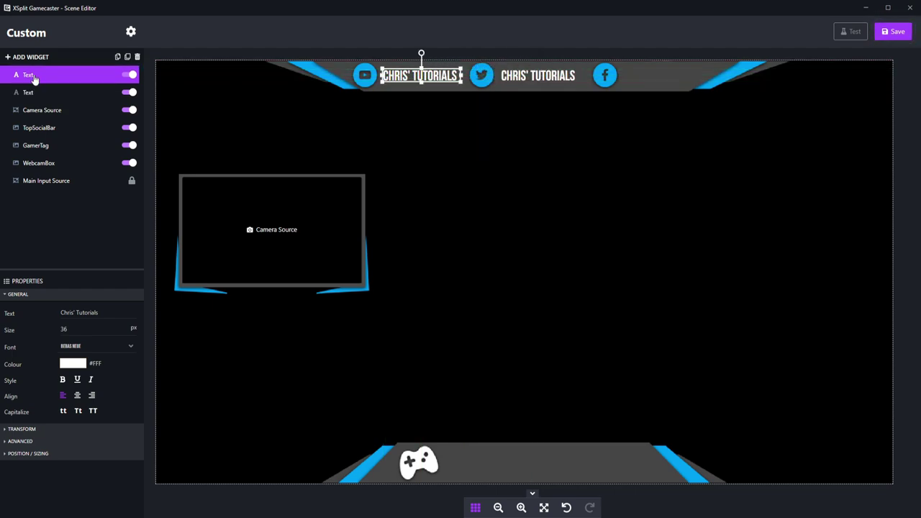
pyautogui.rightClick(36, 79)
pyautogui.click(71, 85)
pyautogui.write('Youtube')
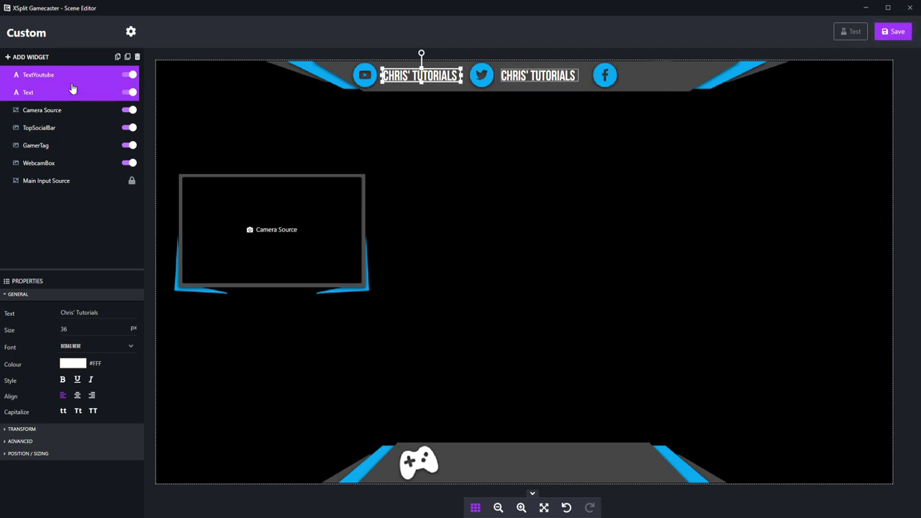
# Step: Rename the text widget beside the Twitter icon as TextTwitter
pyautogui.click(72, 93)
pyautogui.rightClick(68, 92)
pyautogui.click(90, 98)
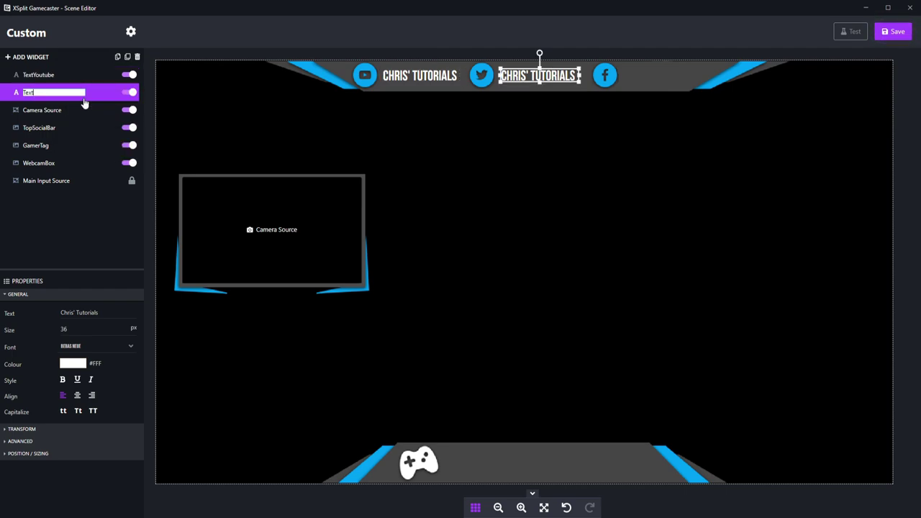
pyautogui.write('Twitter')
pyautogui.press('Return')
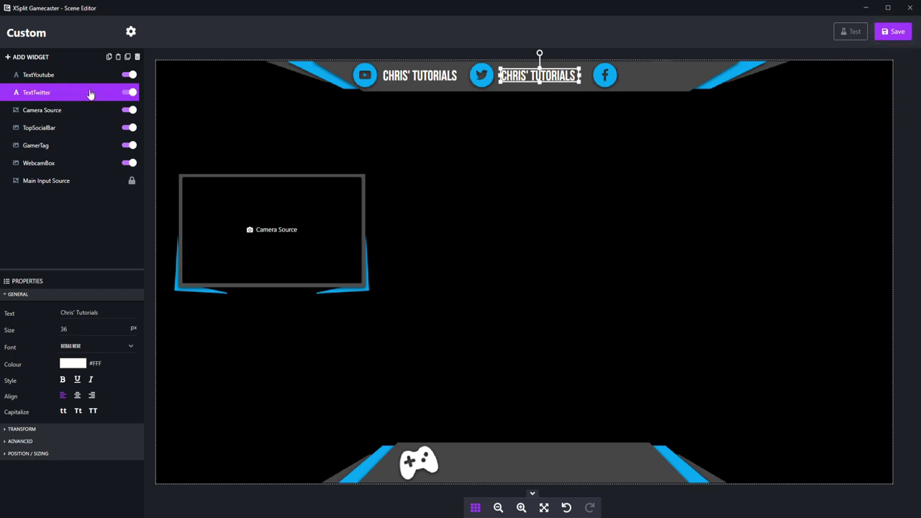
# Step: Duplicate the TextTwitter widget and place the copy just to the right of the Facebook icon
pyautogui.hotkey('ctrl', 'd')
pyautogui.click(82, 111)
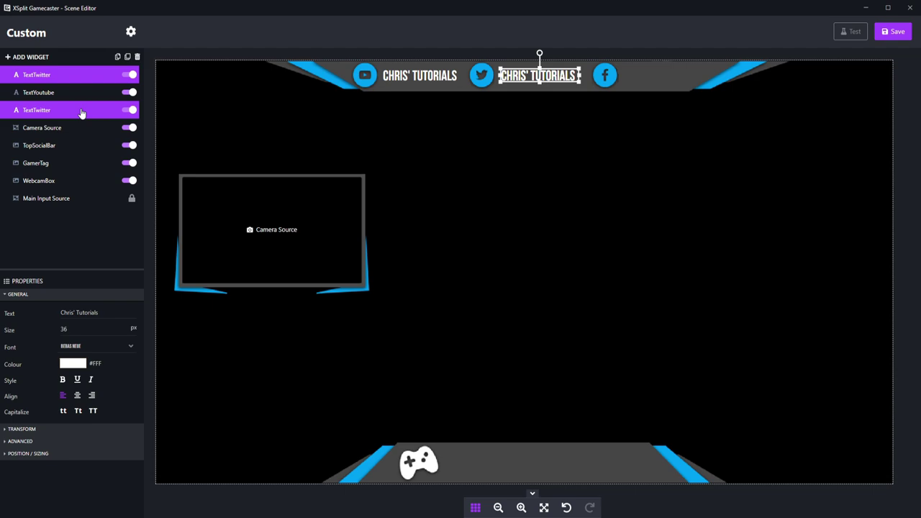
pyautogui.click(82, 91)
pyautogui.click(86, 80)
pyautogui.moveTo(568, 75); pyautogui.dragTo(637, 74)
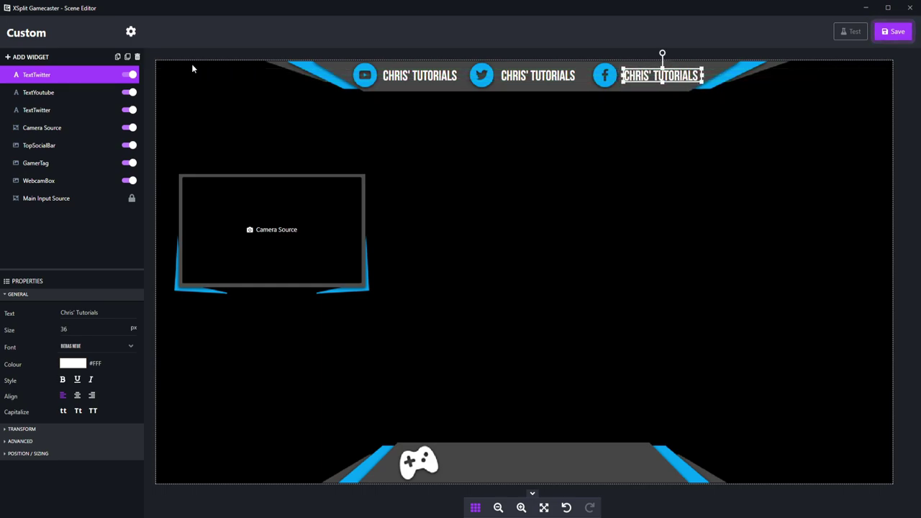
# Step: Rename the text widget beside the Facebook icon as TextFacebook
pyautogui.doubleClick(43, 75)
pyautogui.write('TextFacebook')
pyautogui.press('Return')
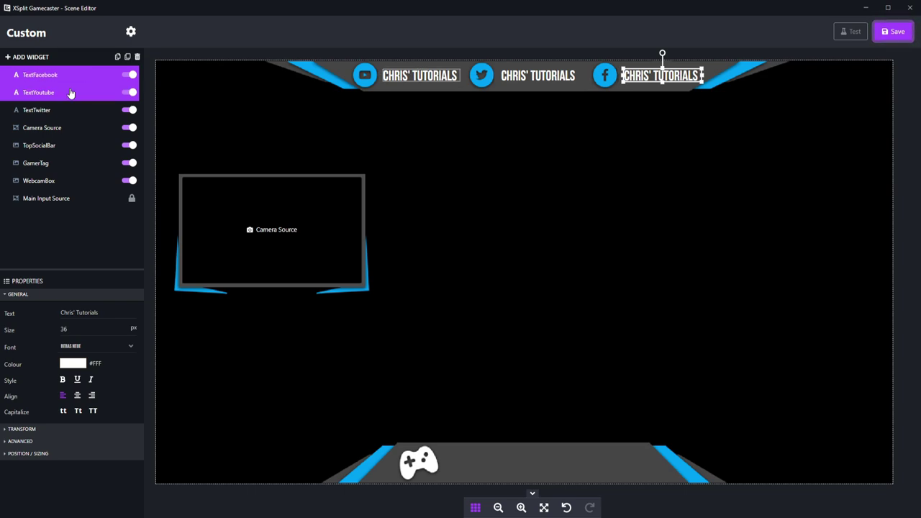
# Step: Duplicate the TextFacebook widget, place the copy beside the game controller icon and enlarge its box across the gamer tag bar
pyautogui.hotkey('ctrl', 'd')
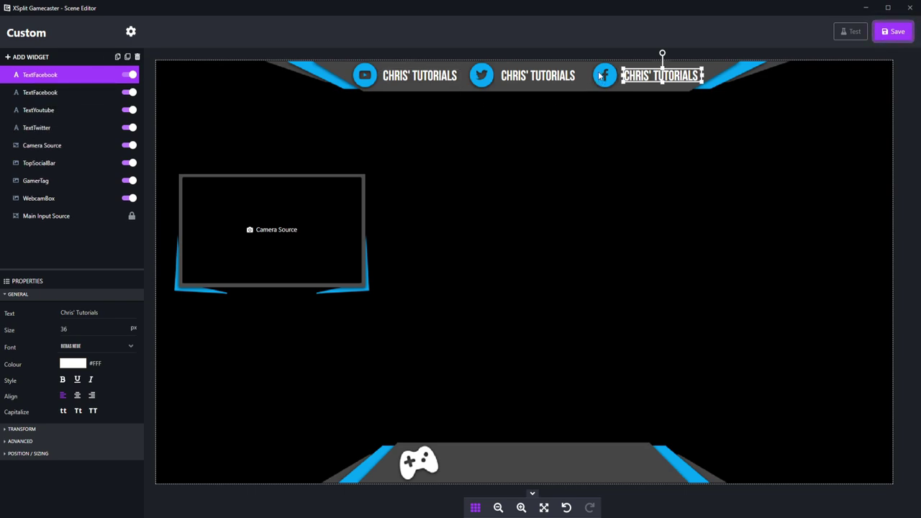
pyautogui.moveTo(646, 75); pyautogui.dragTo(470, 461)
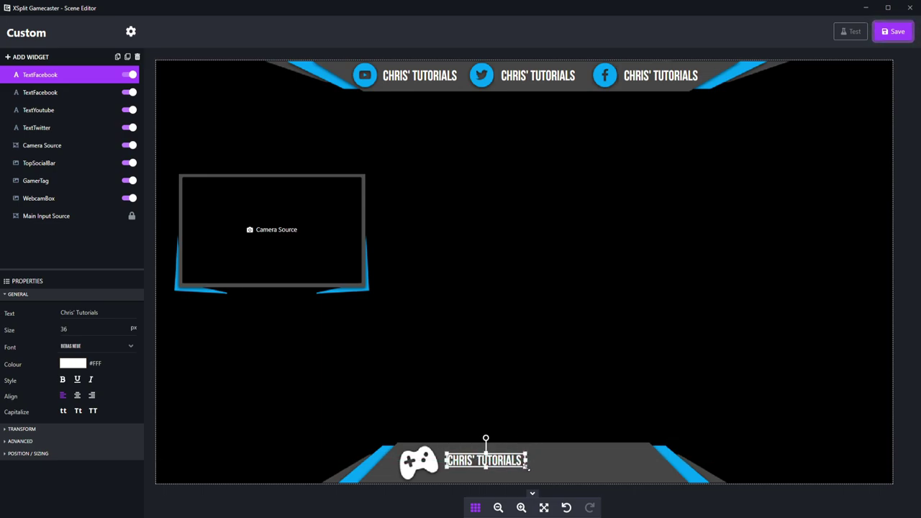
pyautogui.moveTo(528, 467); pyautogui.dragTo(634, 473)
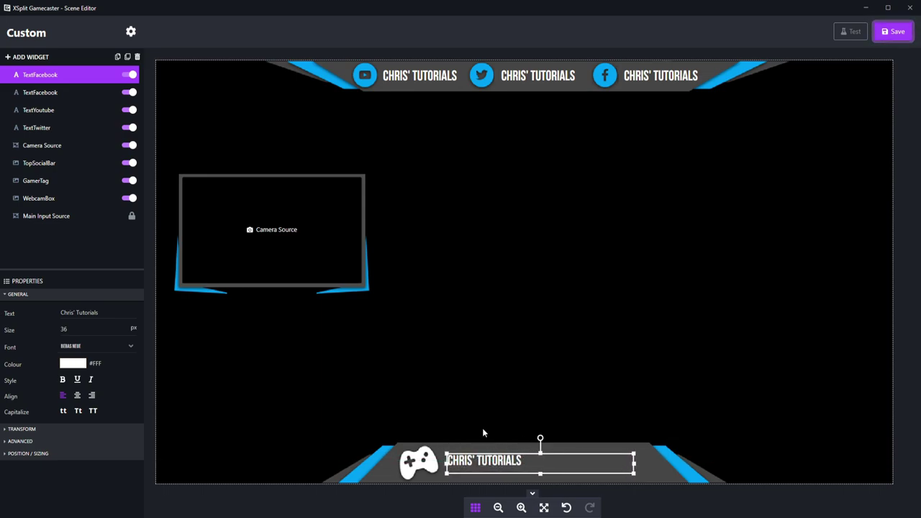
# Step: Centre-align the gamer tag text, set its size to 70 px and adjust its position within the bar
pyautogui.click(77, 395)
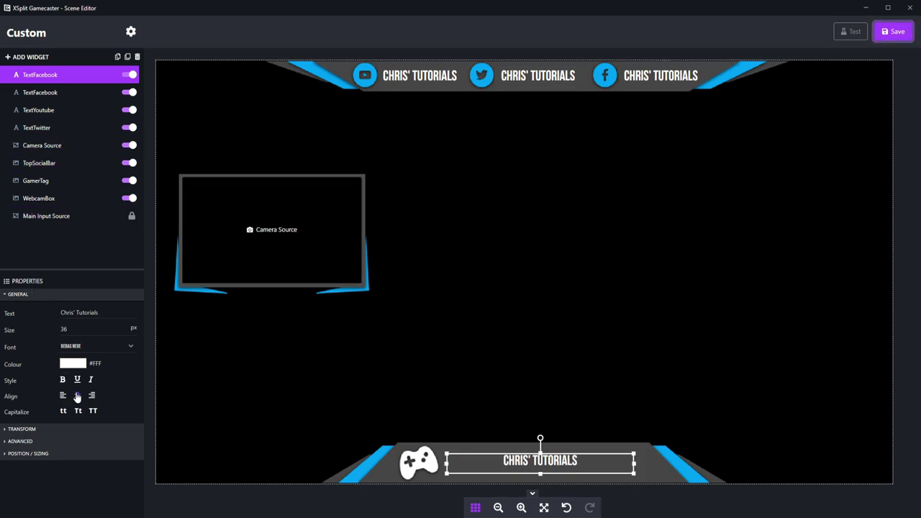
pyautogui.click(82, 330)
pyautogui.doubleClick(82, 330)
pyautogui.write('70')
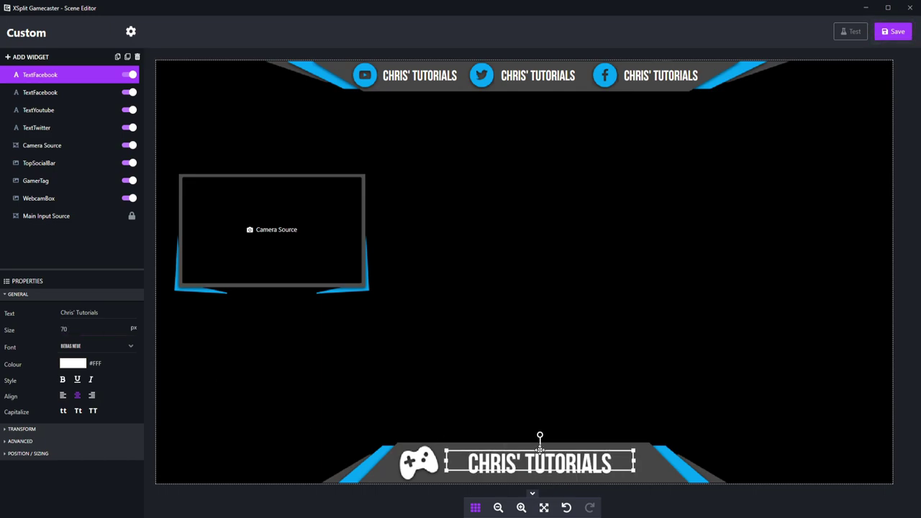
pyautogui.moveTo(512, 464); pyautogui.dragTo(569, 464)
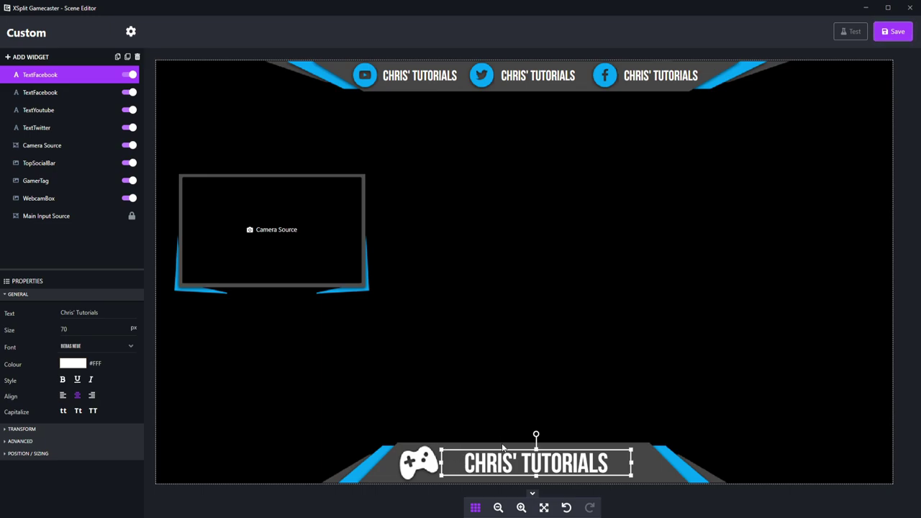
# Step: Rename the gamer tag bar's text widget as TextGamerTag and save the scene
pyautogui.rightClick(45, 75)
pyautogui.click(66, 79)
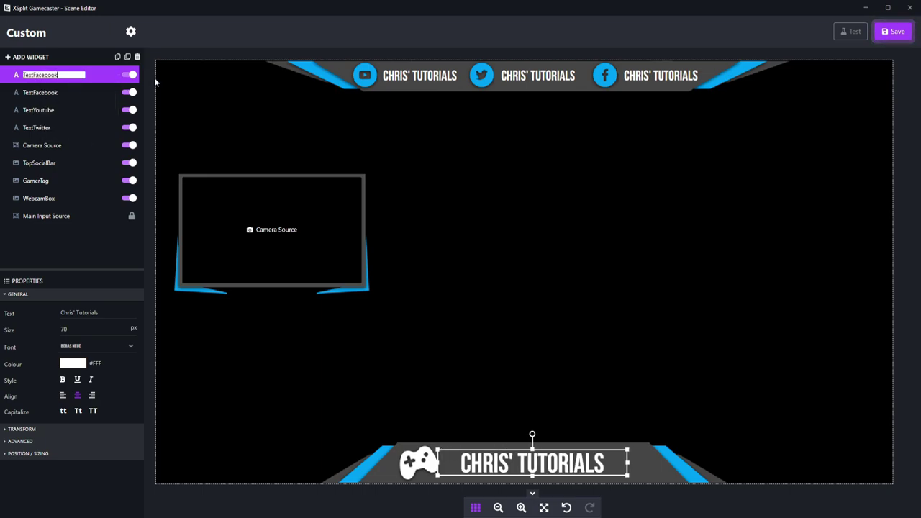
pyautogui.write('TextGamerTag')
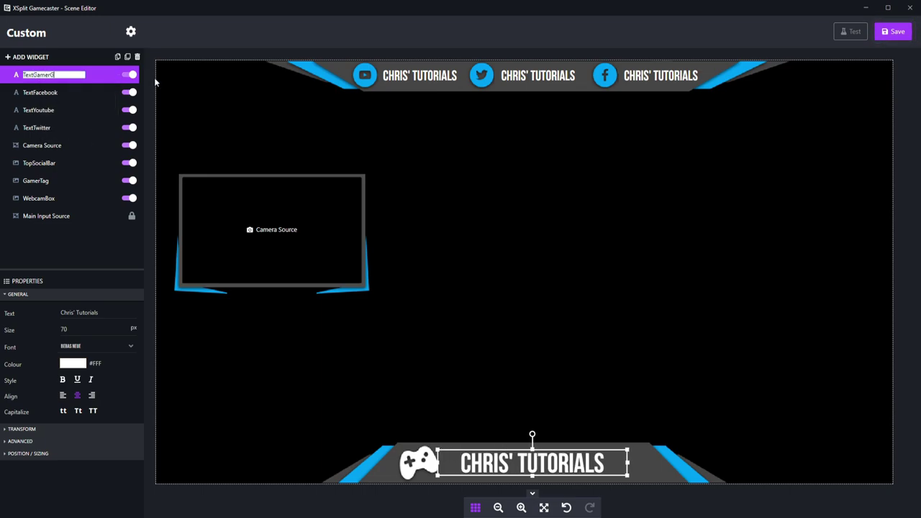
pyautogui.press('Return')
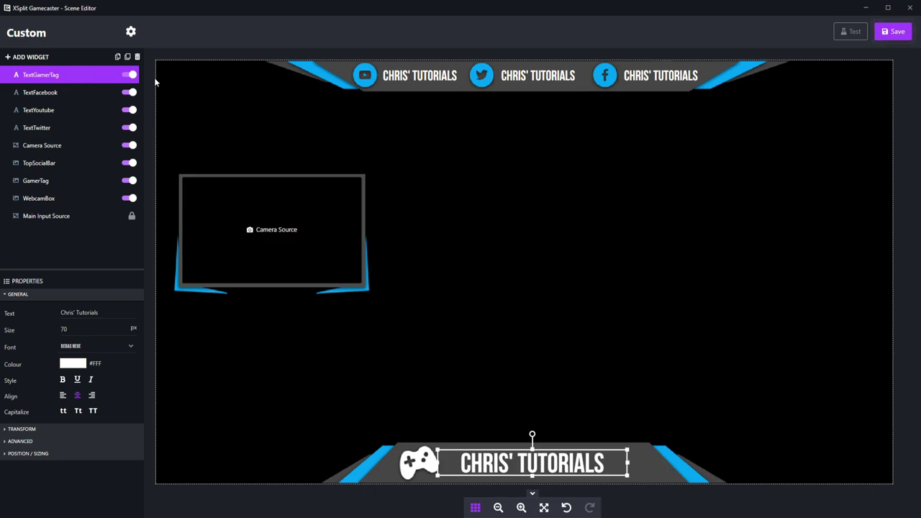
pyautogui.click(891, 33)
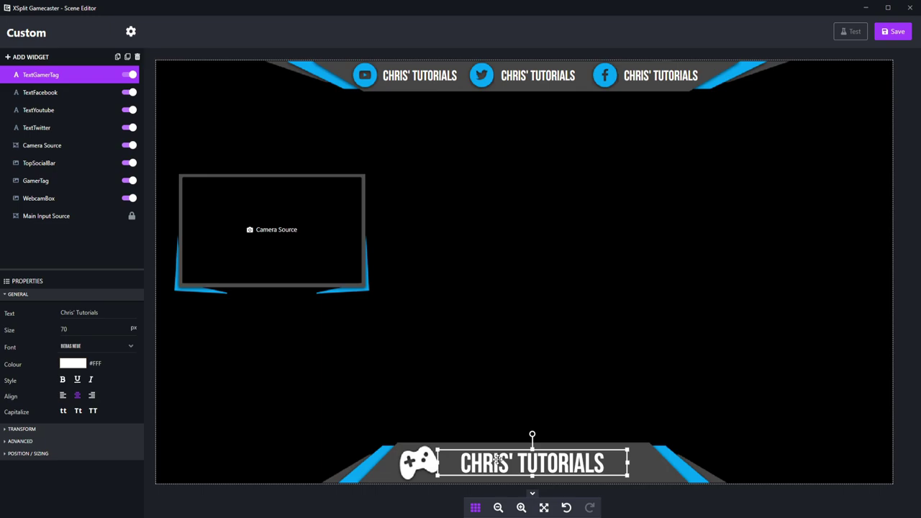
# Step: Add a Group widget and move the TextGamerTag and GamerTag widgets into it
pyautogui.click(28, 57)
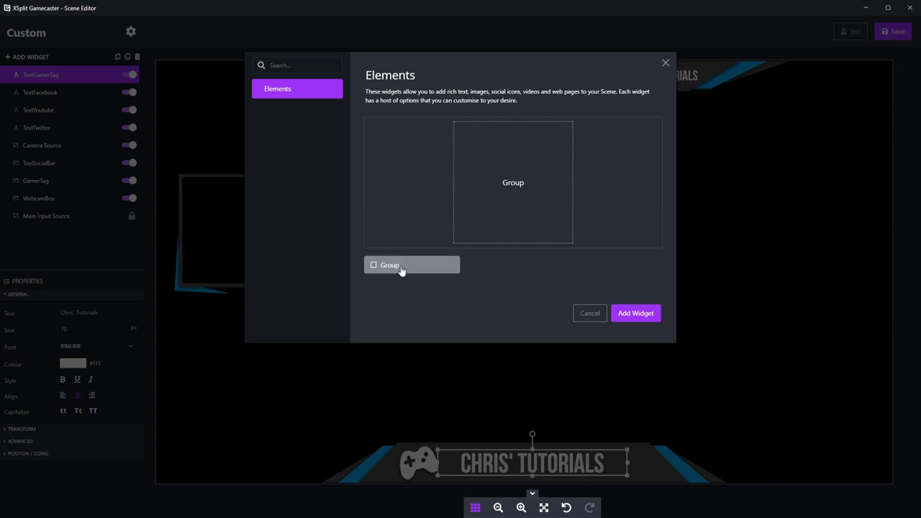
pyautogui.click(647, 315)
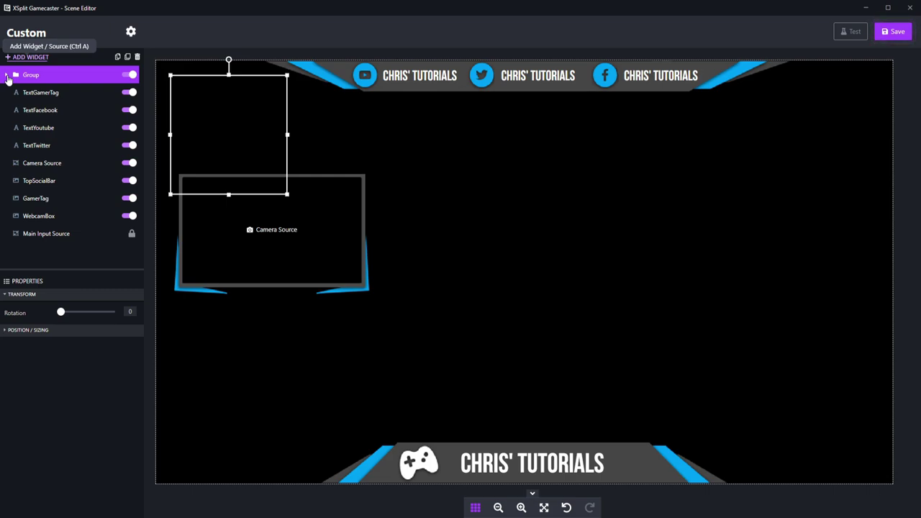
pyautogui.keyDown('ctrl'); pyautogui.click(33, 91); pyautogui.keyUp('ctrl')
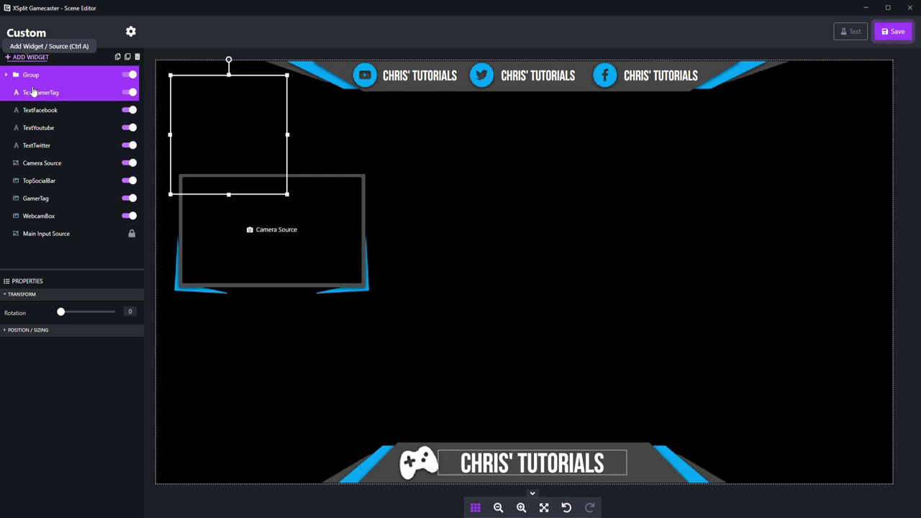
pyautogui.keyDown('ctrl'); pyautogui.click(33, 91); pyautogui.keyUp('ctrl')
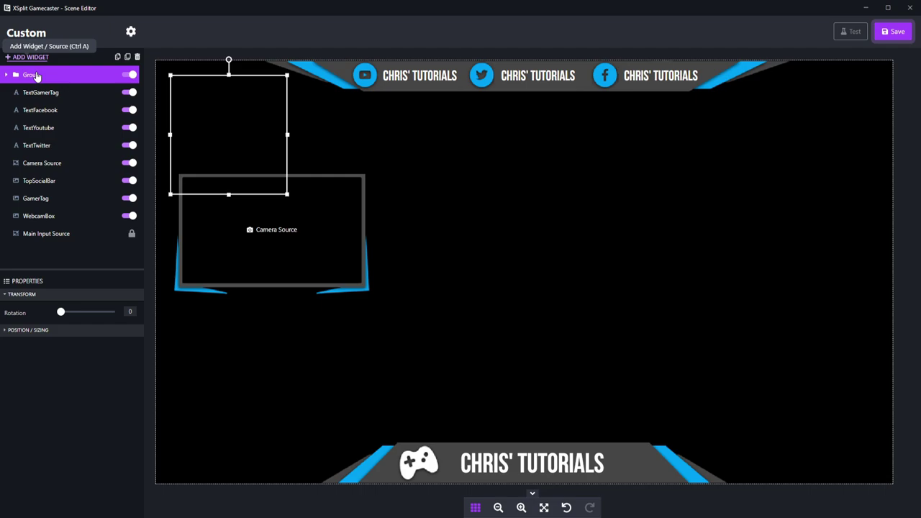
pyautogui.keyDown('ctrl'); pyautogui.click(44, 95); pyautogui.keyUp('ctrl')
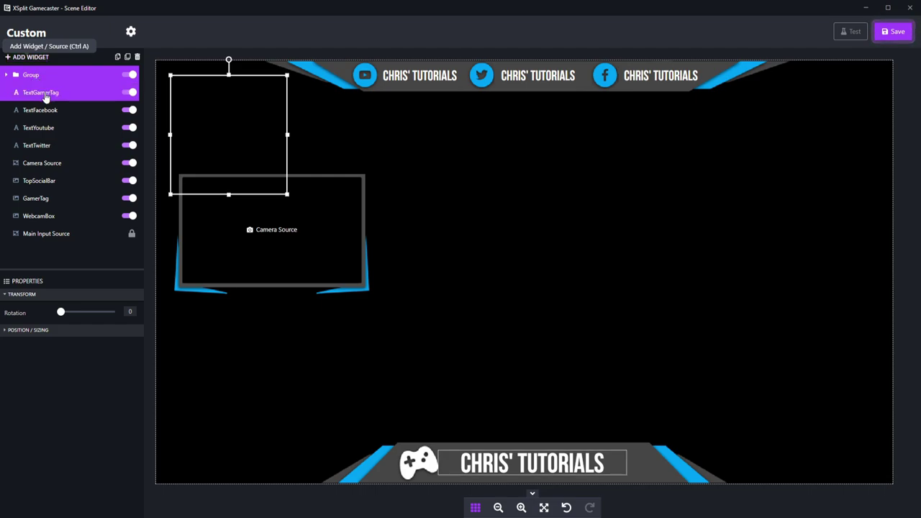
pyautogui.click(45, 95)
pyautogui.moveTo(54, 85)
pyautogui.mouseDown()
pyautogui.moveTo(57, 75)
pyautogui.moveTo(45, 185)
pyautogui.moveTo(74, 87)
pyautogui.moveTo(67, 75)
pyautogui.mouseUp()
# Step: Rename the group holding the gamer tag widgets as GamerTagGroup and collapse it
pyautogui.rightClick(27, 76)
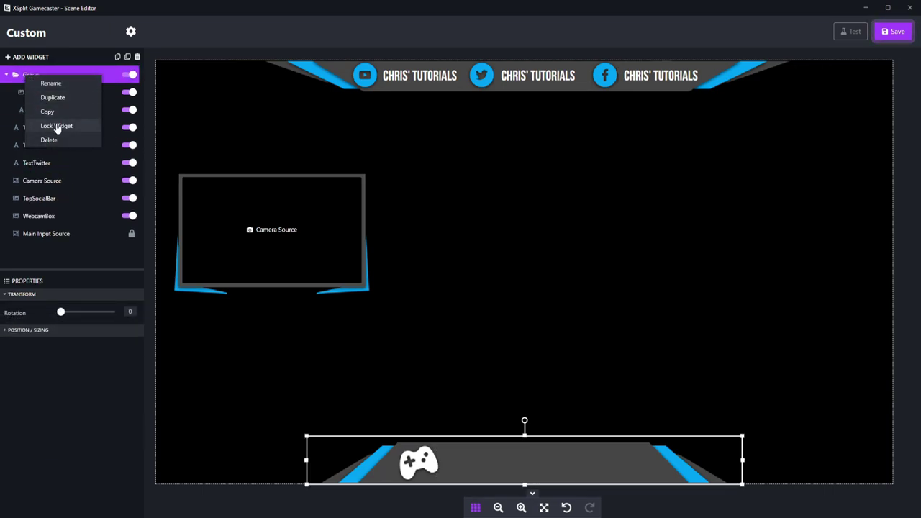
pyautogui.click(61, 85)
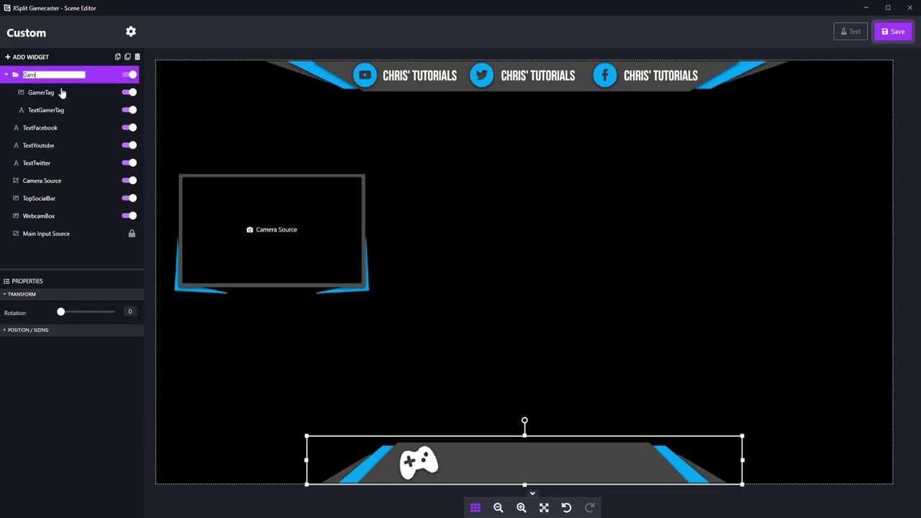
pyautogui.write('GamerTagGroup')
pyautogui.press('Return')
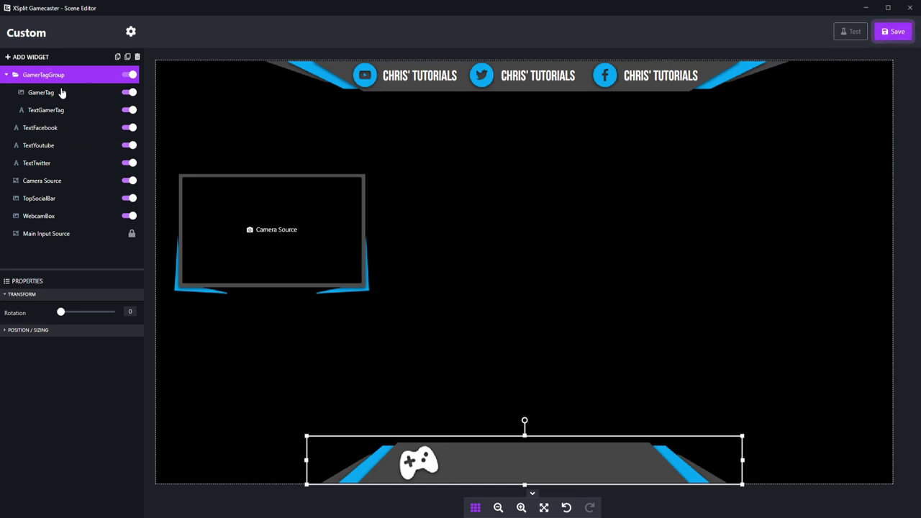
pyautogui.click(7, 75)
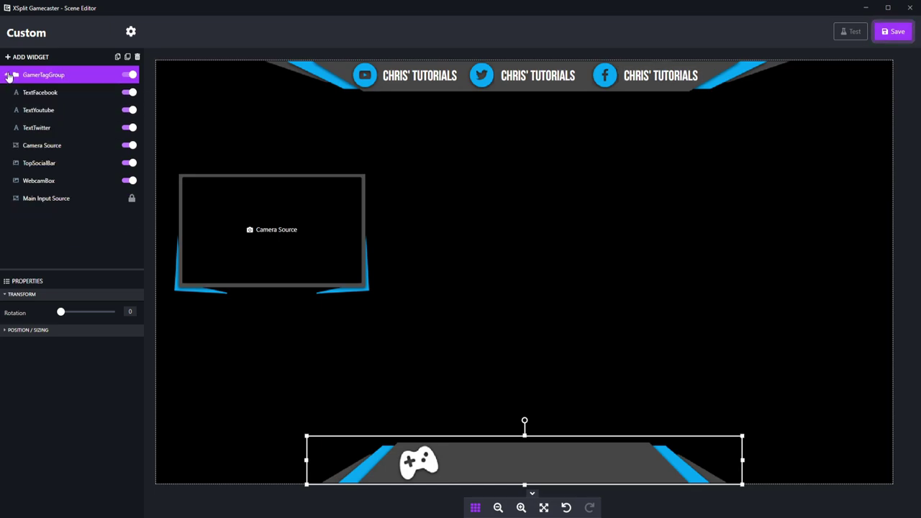
# Step: Add another Group widget and name it WebcamGroup
pyautogui.click(23, 58)
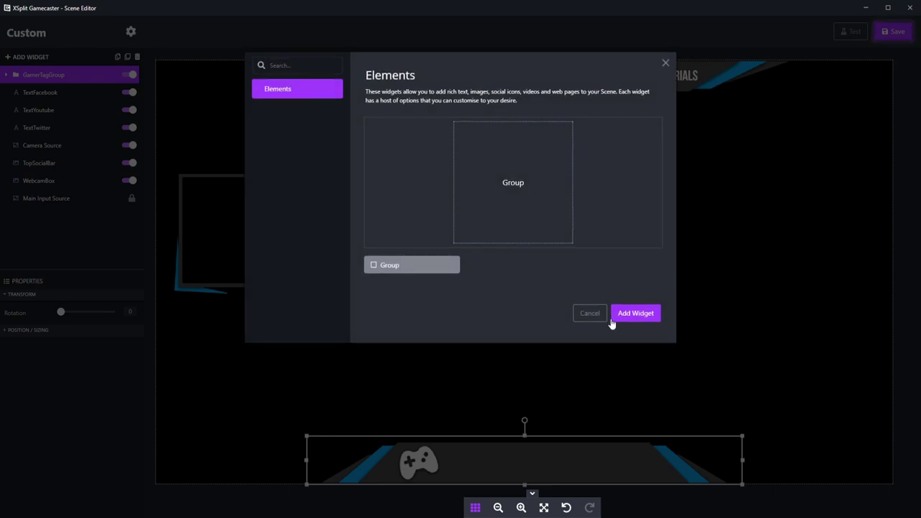
pyautogui.click(648, 311)
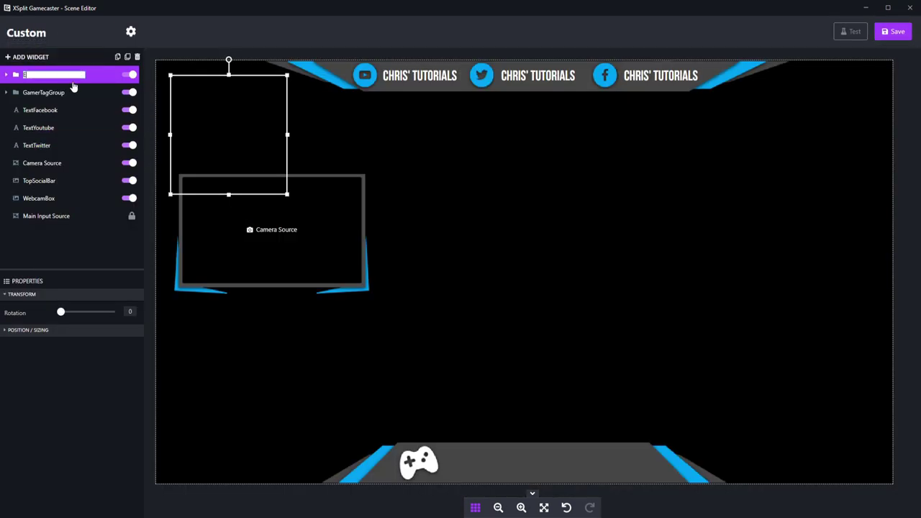
pyautogui.write('WebcamGroup')
pyautogui.press('Return')
# Step: Move the Camera Source and WebcamBox widgets into WebcamGroup
pyautogui.moveTo(66, 164); pyautogui.dragTo(80, 77)
pyautogui.click(57, 181)
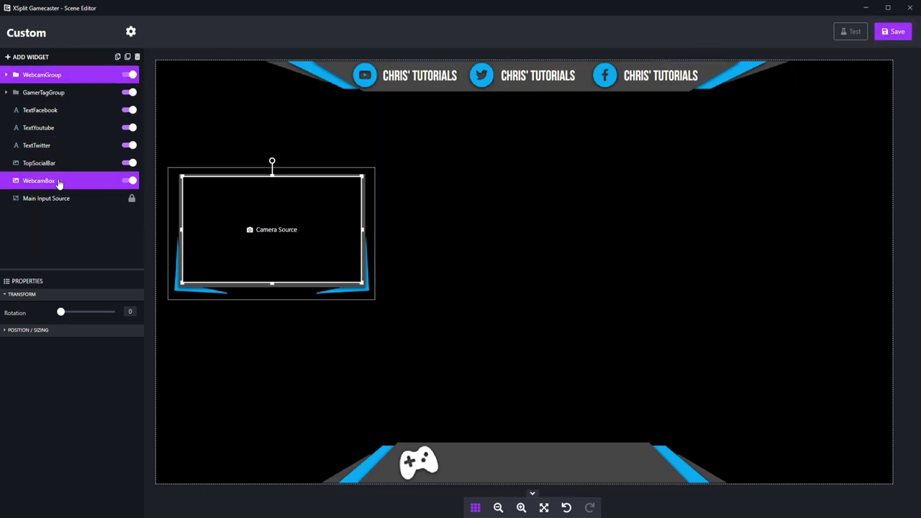
pyautogui.click(83, 77)
pyautogui.keyDown('ctrl'); pyautogui.click(59, 93); pyautogui.keyUp('ctrl')
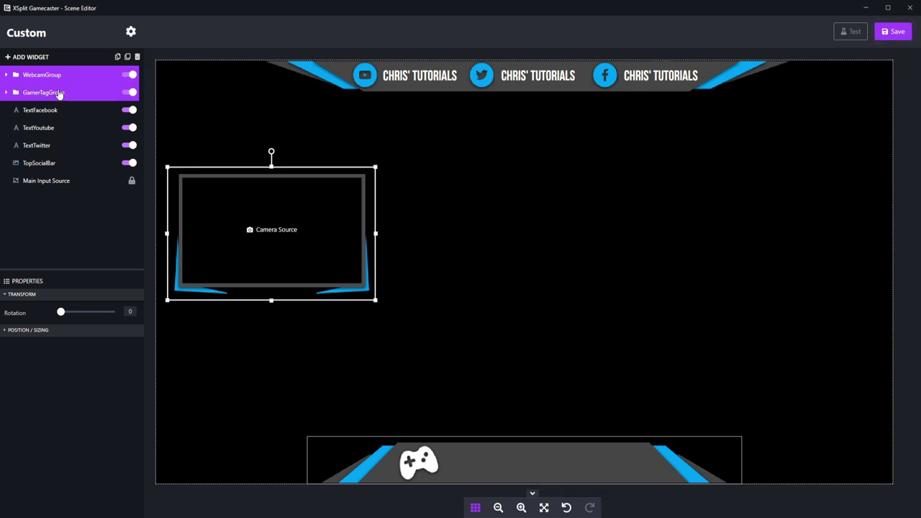
# Step: Add a third Group widget and name it SocialIconsGroup
pyautogui.click(28, 57)
pyautogui.click(627, 319)
pyautogui.rightClick(41, 75)
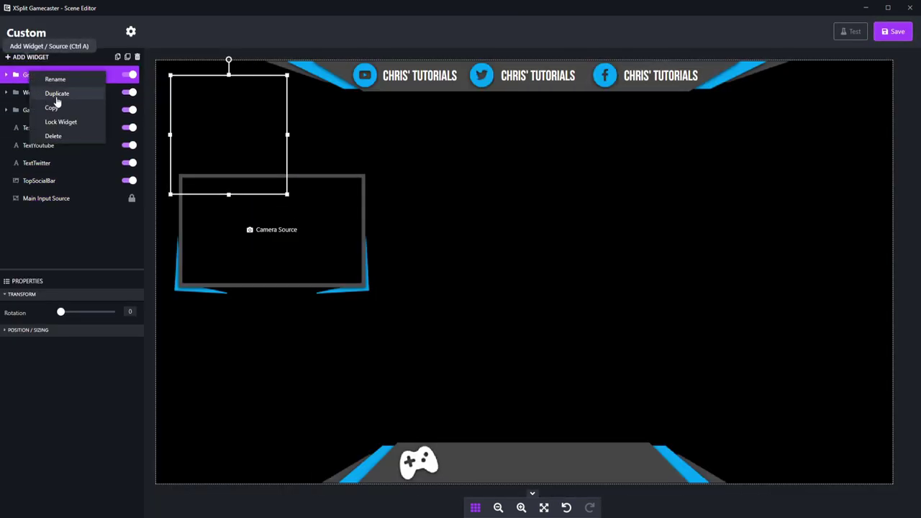
pyautogui.click(63, 79)
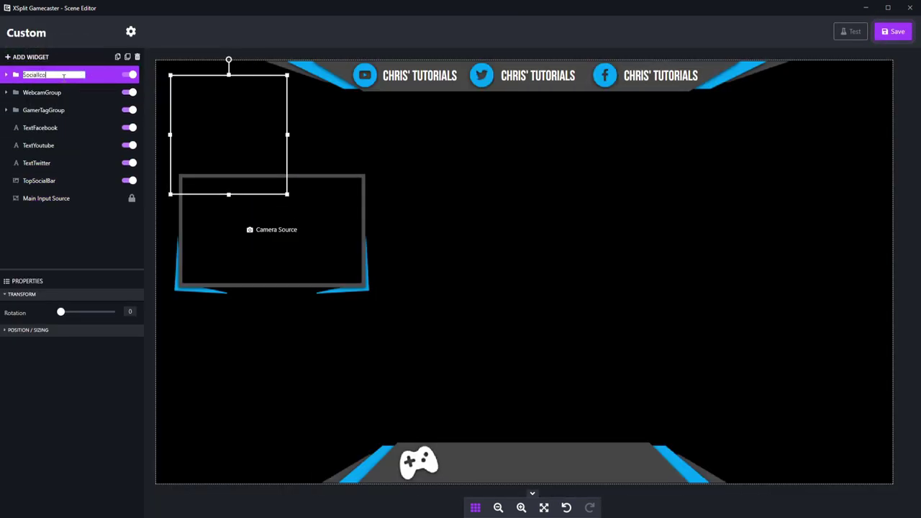
pyautogui.write('SocialIconsGroup')
pyautogui.press('Return')
# Step: Move the TextFacebook, TextYoutube, TextTwitter and TopSocialBar widgets into SocialIconsGroup
pyautogui.click(65, 128)
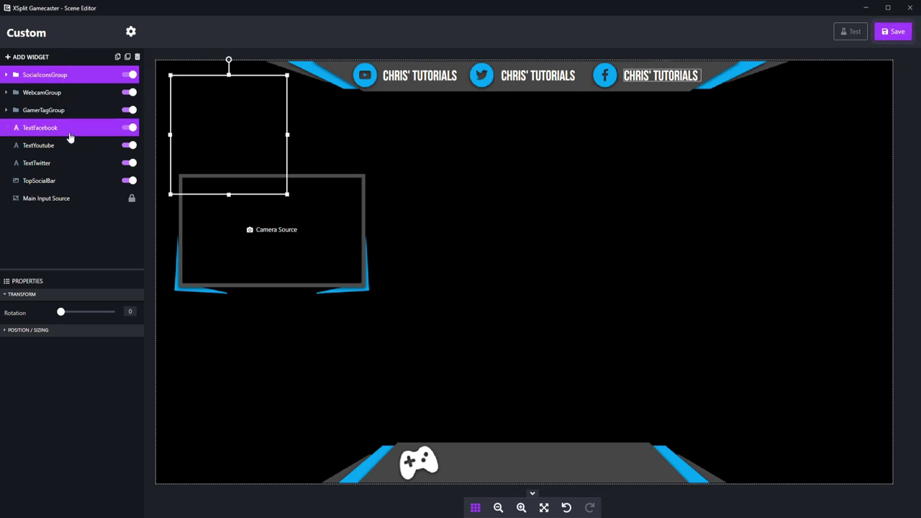
pyautogui.moveTo(84, 78); pyautogui.dragTo(84, 79)
pyautogui.moveTo(74, 132); pyautogui.dragTo(80, 74)
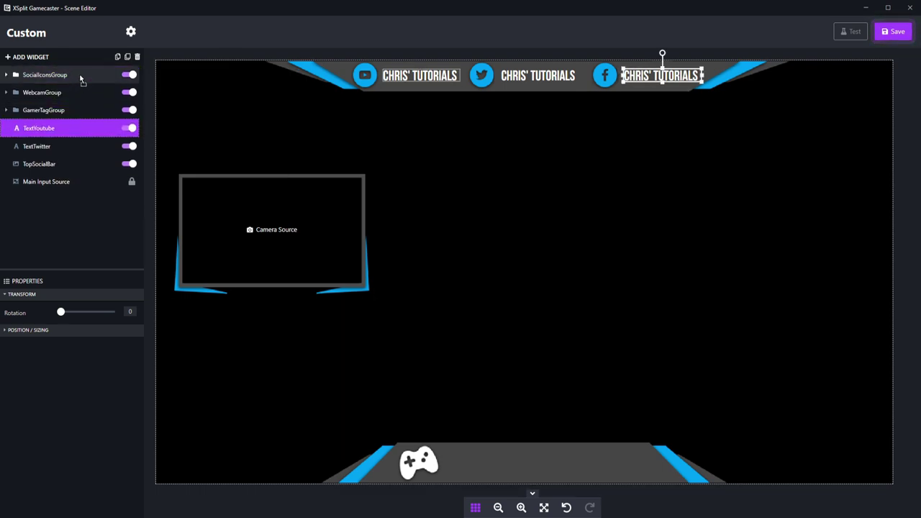
pyautogui.moveTo(70, 123); pyautogui.dragTo(67, 77)
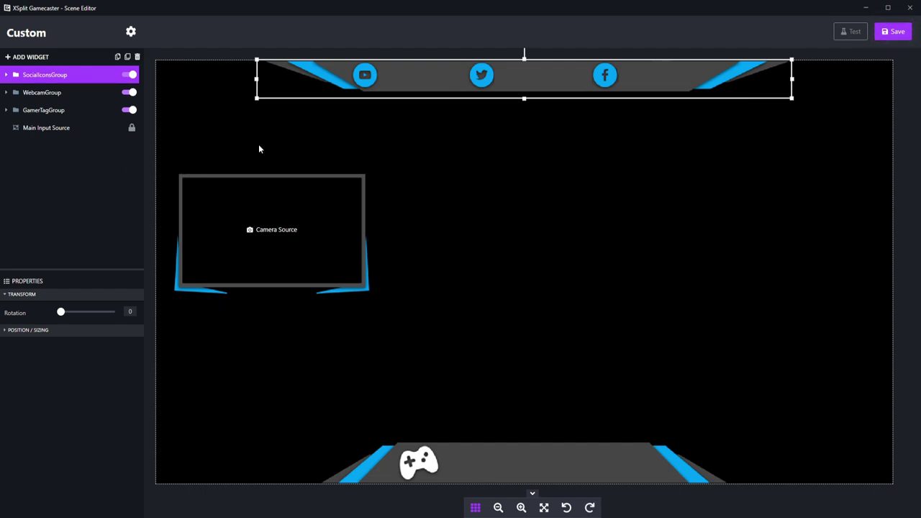
# Step: Expand WebcamGroup and shift the whole group slightly on the canvas
pyautogui.click(67, 95)
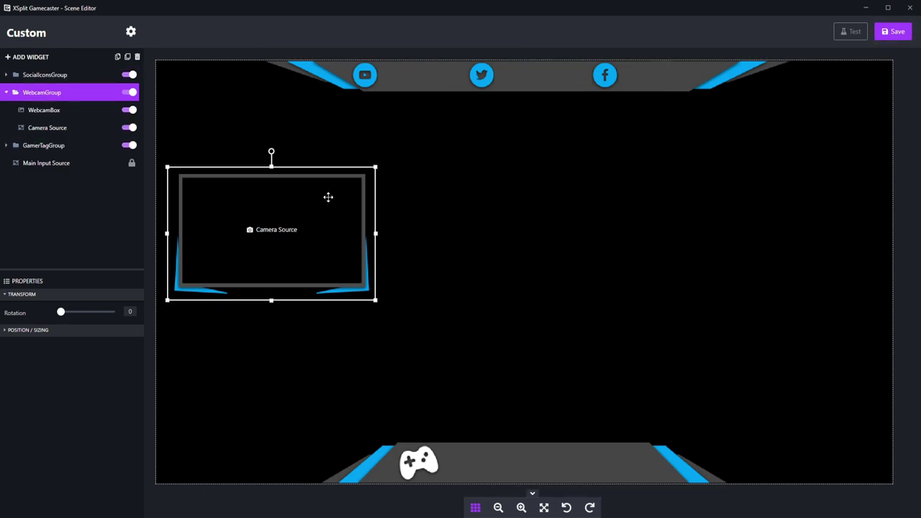
pyautogui.moveTo(328, 197)
pyautogui.mouseDown()
pyautogui.moveTo(529, 191)
pyautogui.moveTo(536, 170)
pyautogui.moveTo(426, 154)
pyautogui.moveTo(384, 168)
pyautogui.moveTo(397, 181)
pyautogui.moveTo(337, 173)
pyautogui.moveTo(329, 177)
pyautogui.moveTo(344, 180)
pyautogui.moveTo(329, 179)
pyautogui.moveTo(329, 187)
pyautogui.mouseUp()
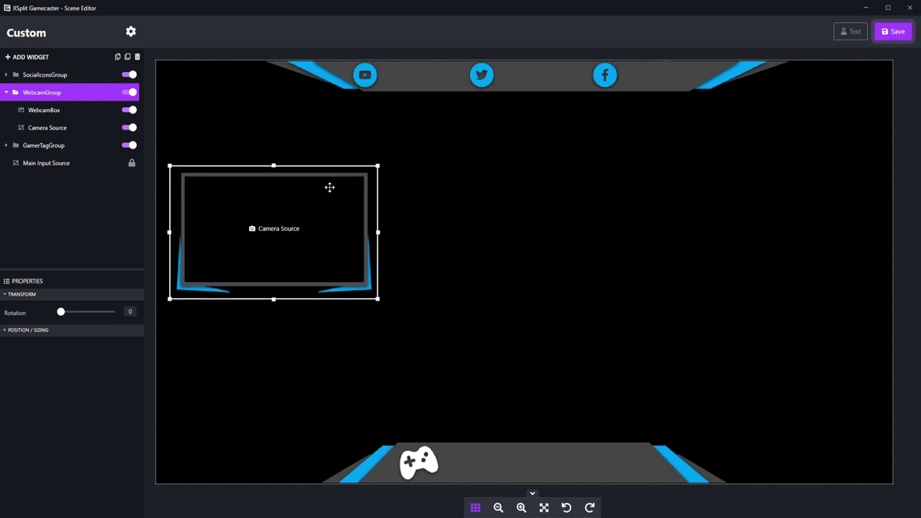
# Step: Collapse WebcamGroup, expand SocialIconsGroup and move the TopSocialBar image below the three text widgets in the layer order
pyautogui.click(430, 186)
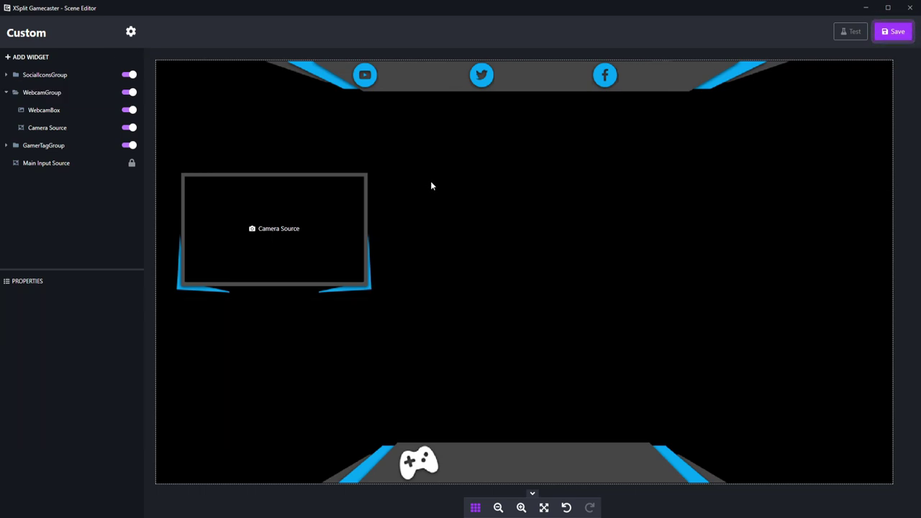
pyautogui.click(110, 86)
pyautogui.click(6, 93)
pyautogui.click(14, 75)
pyautogui.click(6, 75)
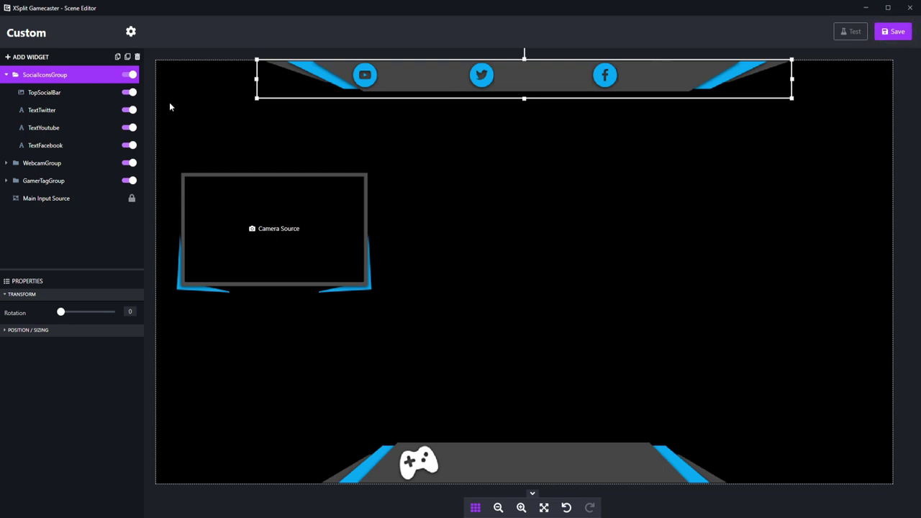
pyautogui.click(61, 97)
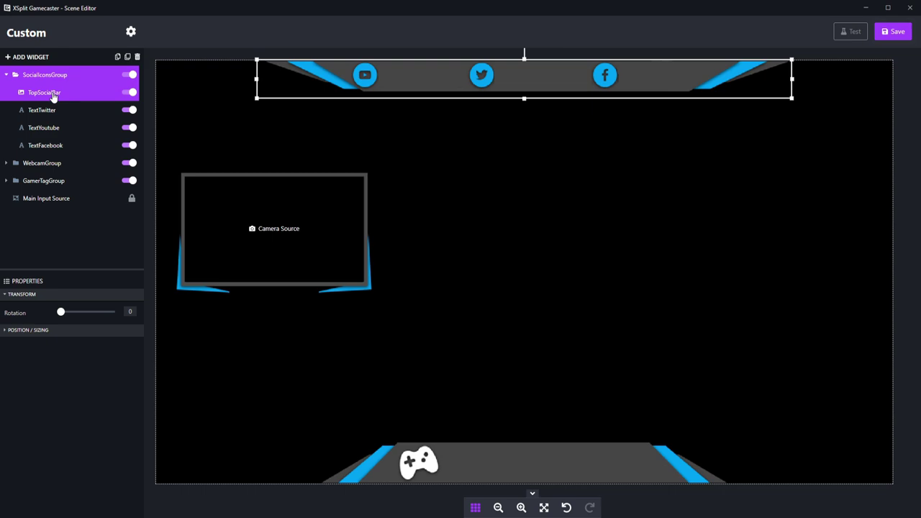
pyautogui.click(52, 96)
pyautogui.moveTo(42, 98); pyautogui.dragTo(41, 156)
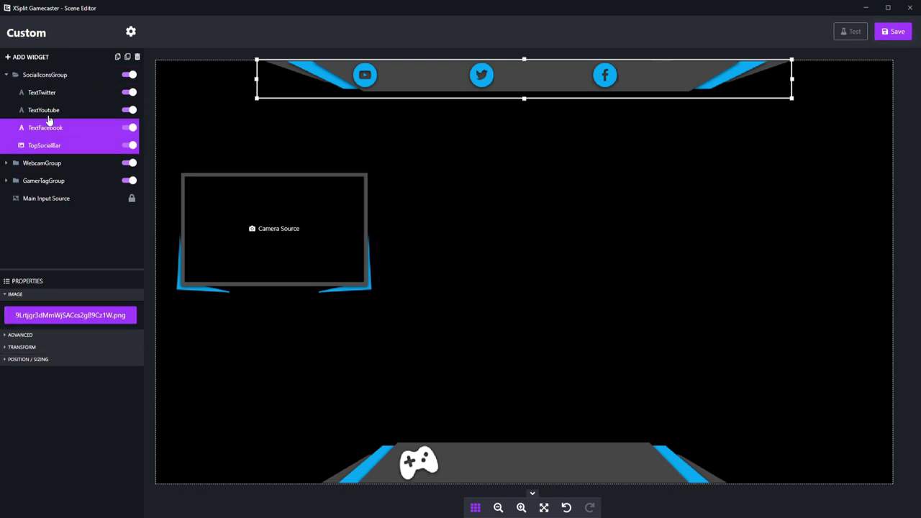
# Step: Expand GamerTagGroup and move the GamerTag image below TextGamerTag in the layer order
pyautogui.click(43, 92)
pyautogui.keyDown('ctrl'); pyautogui.click(95, 131); pyautogui.keyUp('ctrl')
pyautogui.keyDown('ctrl'); pyautogui.click(5, 182); pyautogui.keyUp('ctrl')
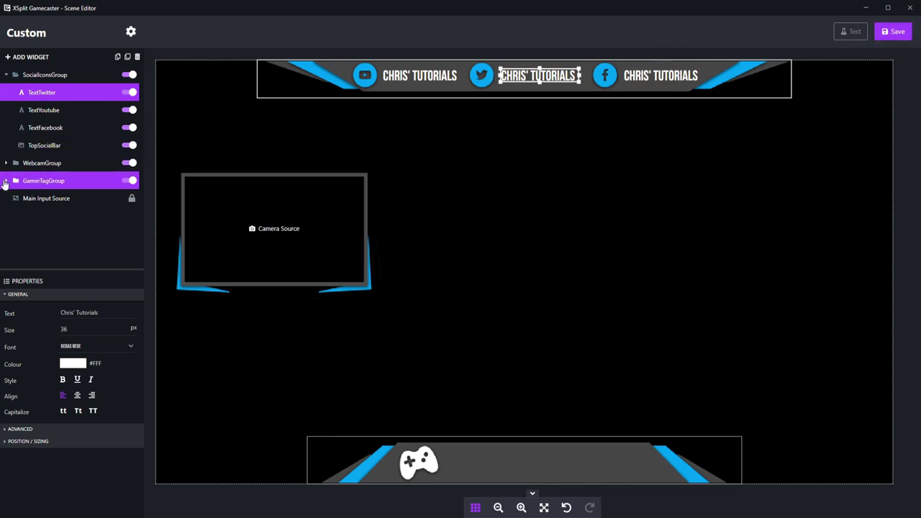
pyautogui.click(6, 182)
pyautogui.moveTo(39, 200); pyautogui.dragTo(74, 228)
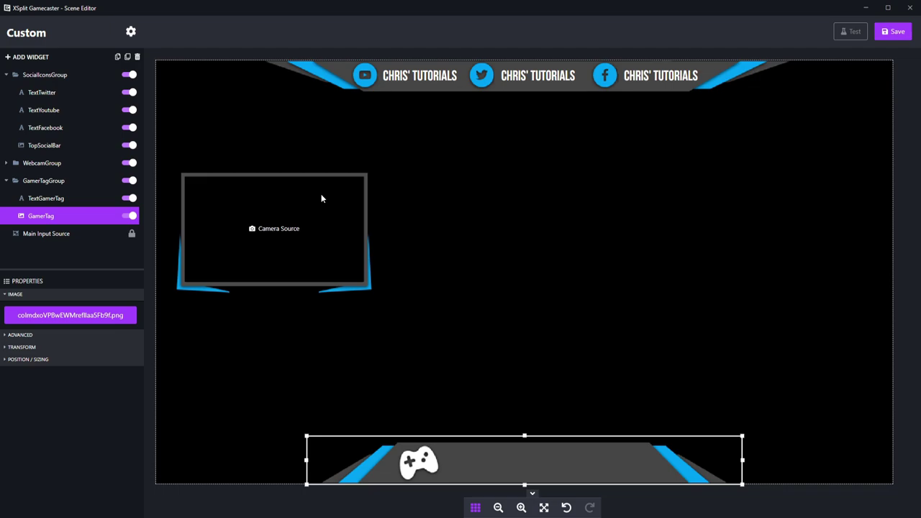
# Step: Nudge the TextGamerTag text slightly up and to the right to centre it vertically within its bar
pyautogui.click(36, 199)
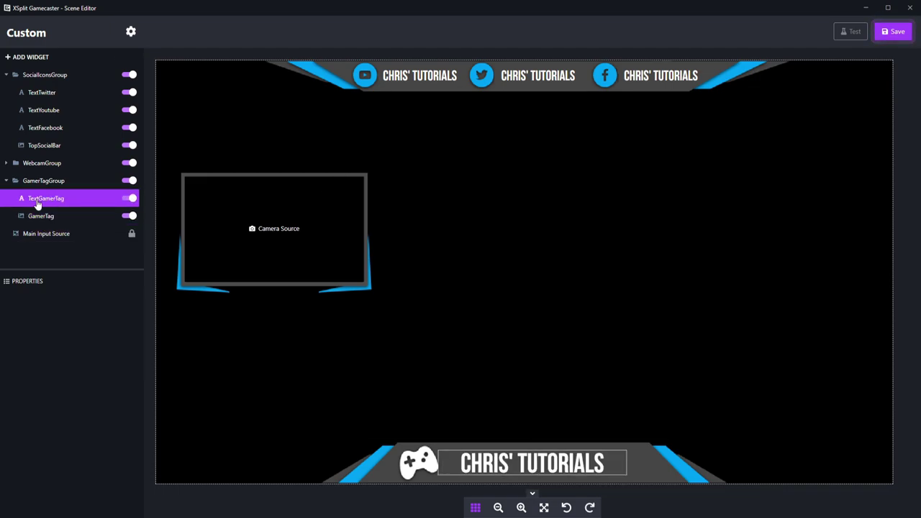
pyautogui.moveTo(549, 471); pyautogui.dragTo(548, 460)
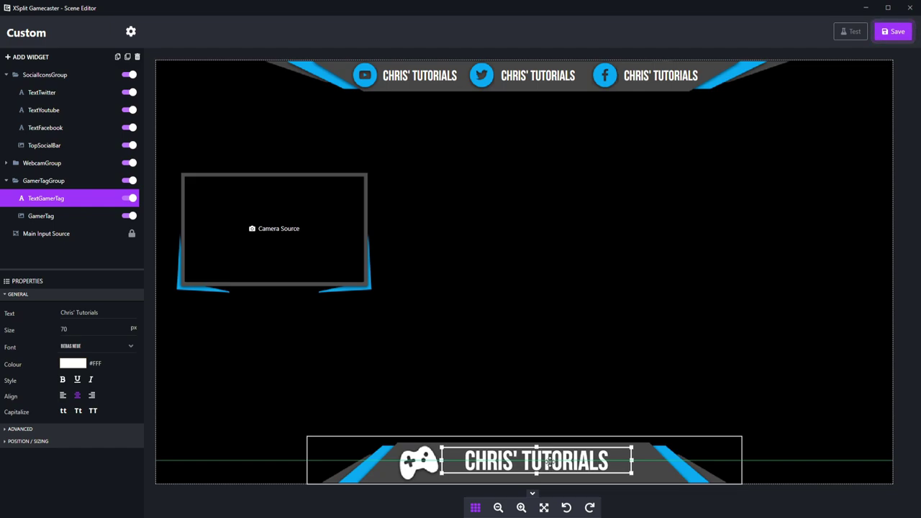
pyautogui.click(668, 351)
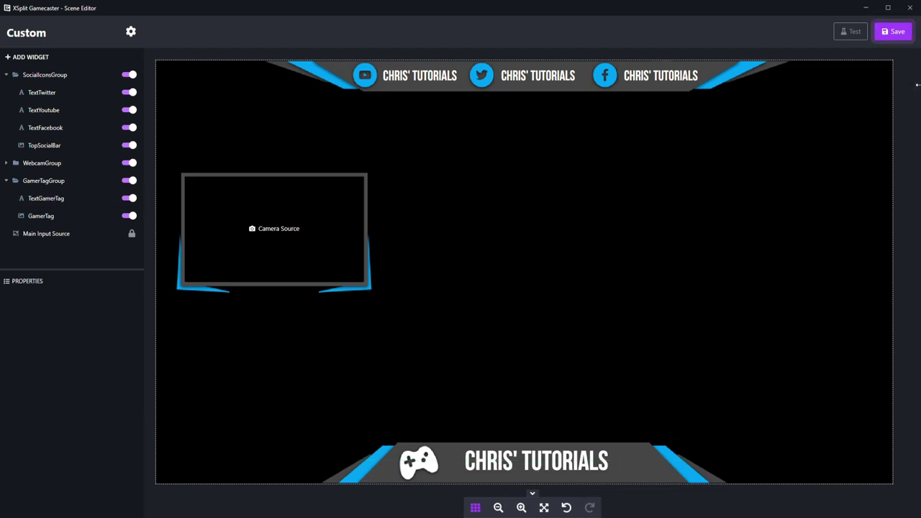
# Step: Save the scene, close the Scene Editor and switch the studio to the Custom scene
pyautogui.click(897, 36)
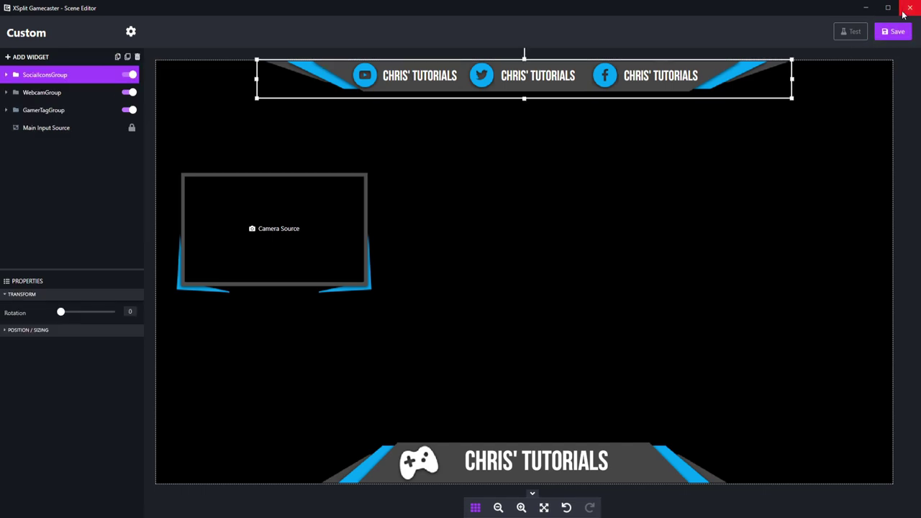
pyautogui.click(908, 8)
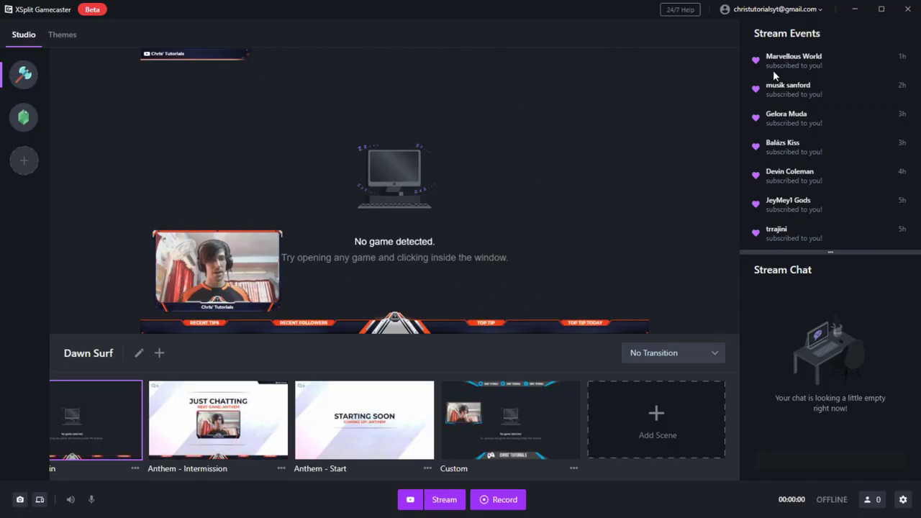
pyautogui.click(543, 440)
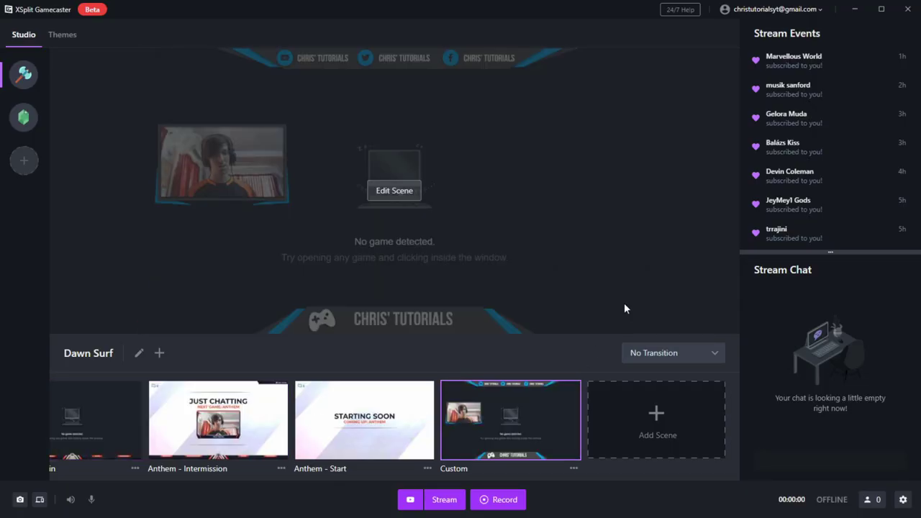